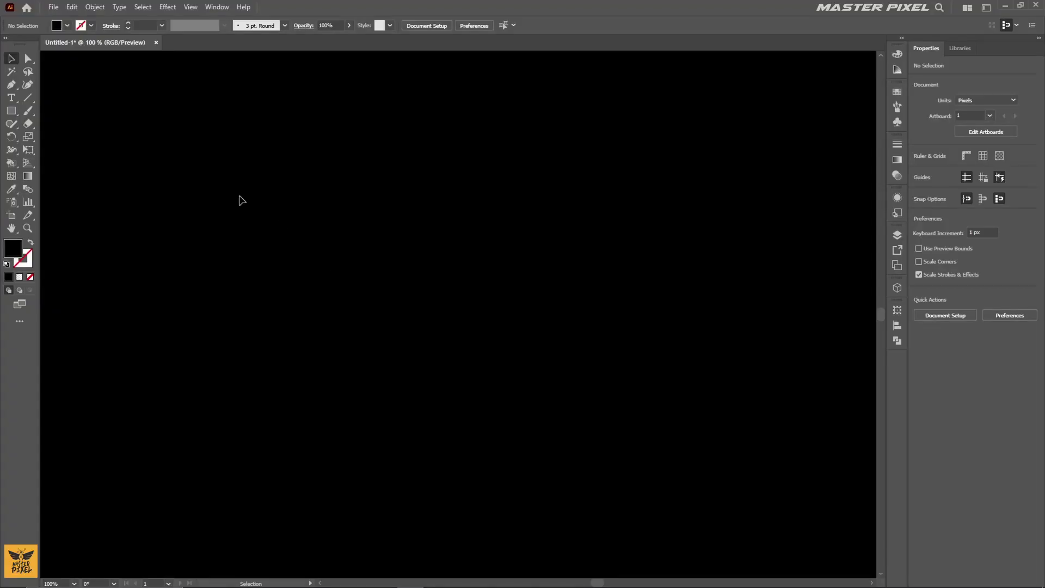
- Add a text object reading MASTER on the black artboard
left_click(17, 97)
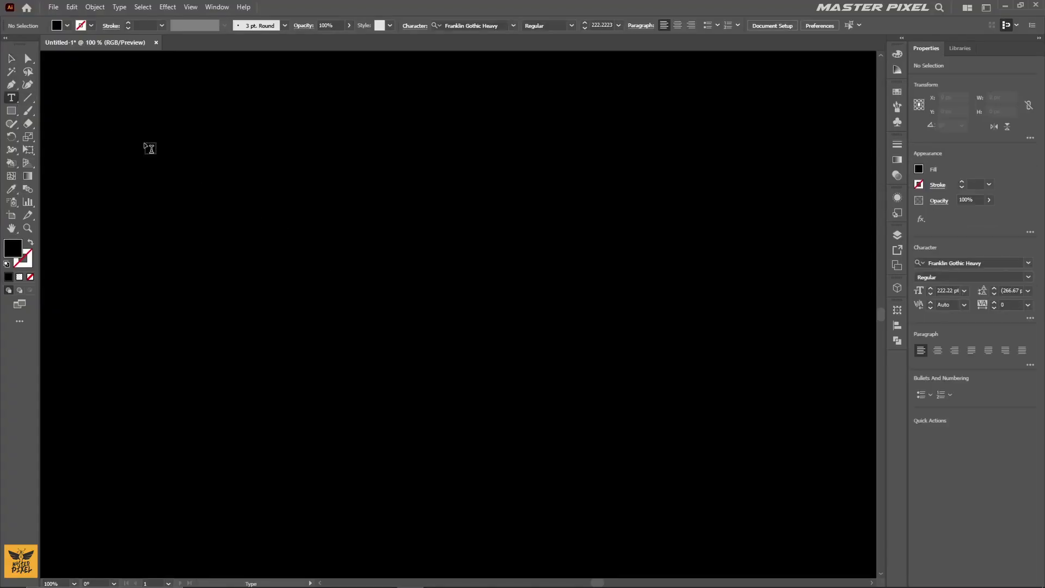
left_click(278, 270)
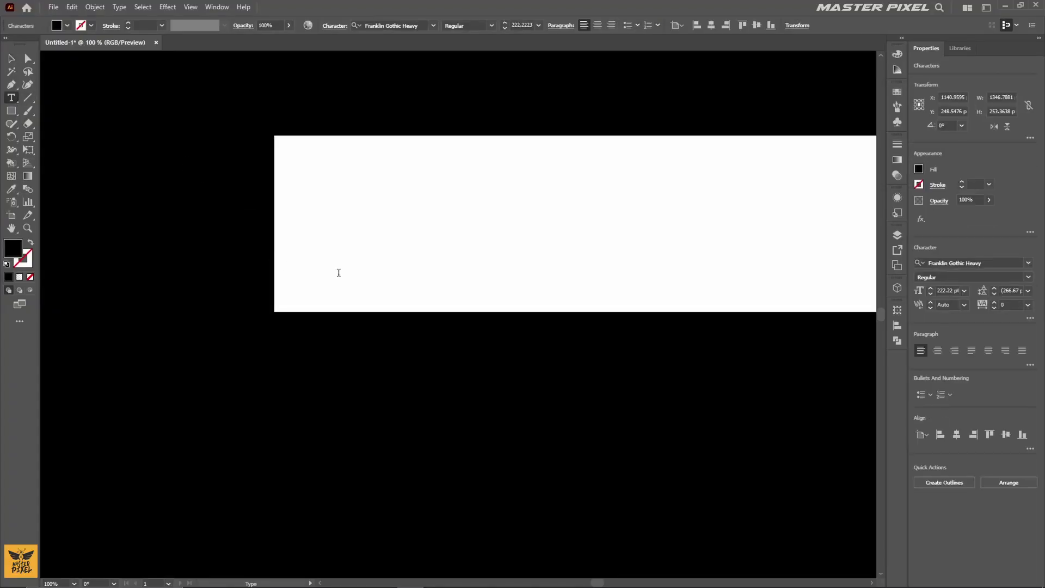
type("MAS")
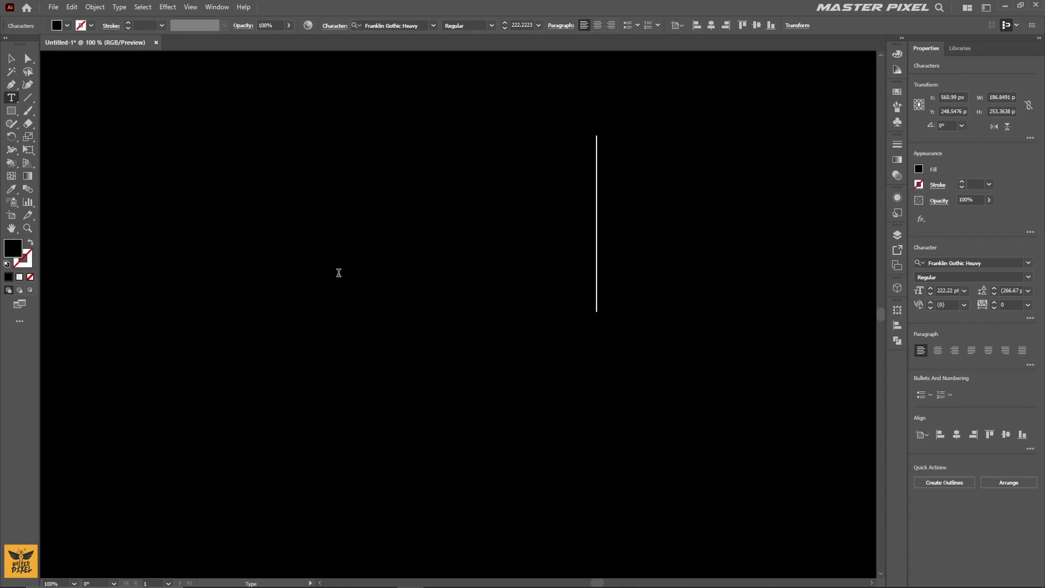
type("TER")
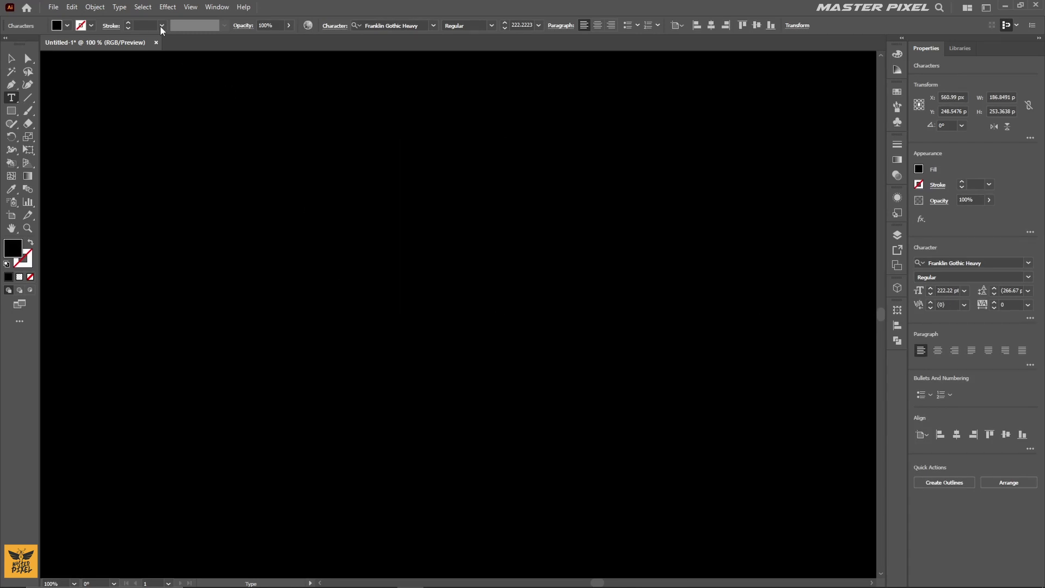
- Select the MASTER text and set its fill to white
left_click(11, 58)
left_click(67, 25)
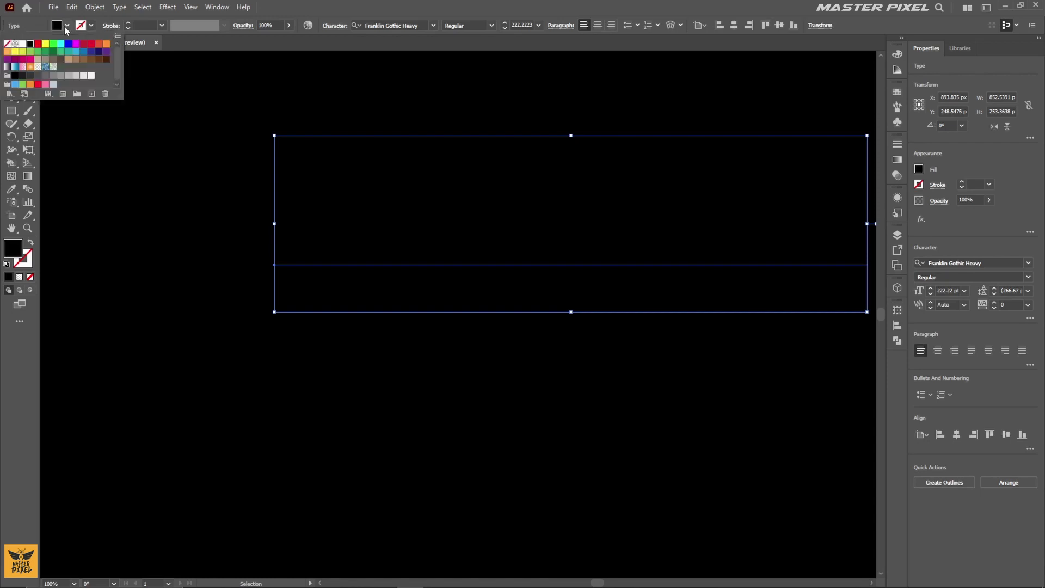
left_click(21, 45)
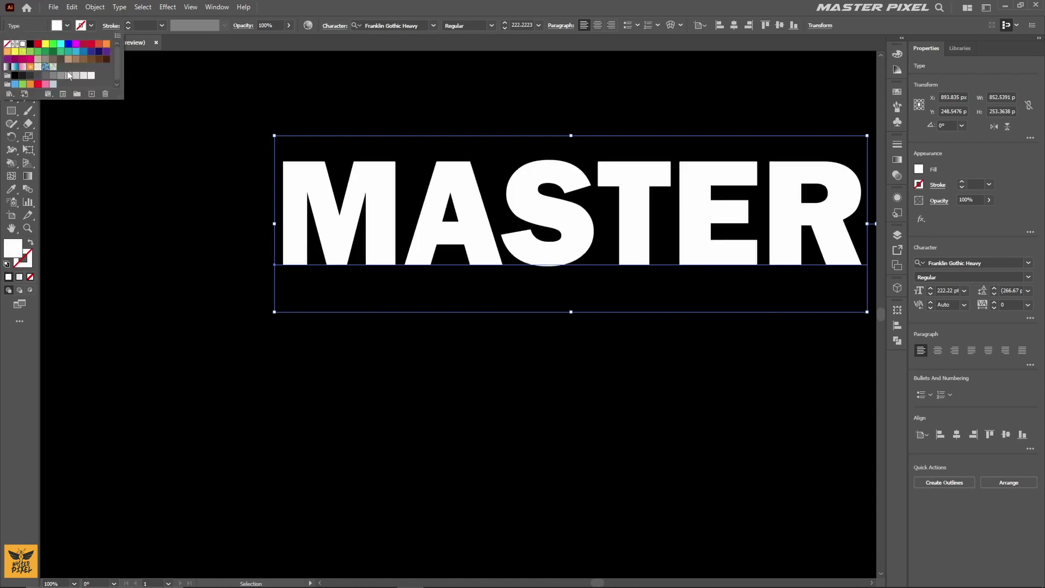
left_click(442, 208)
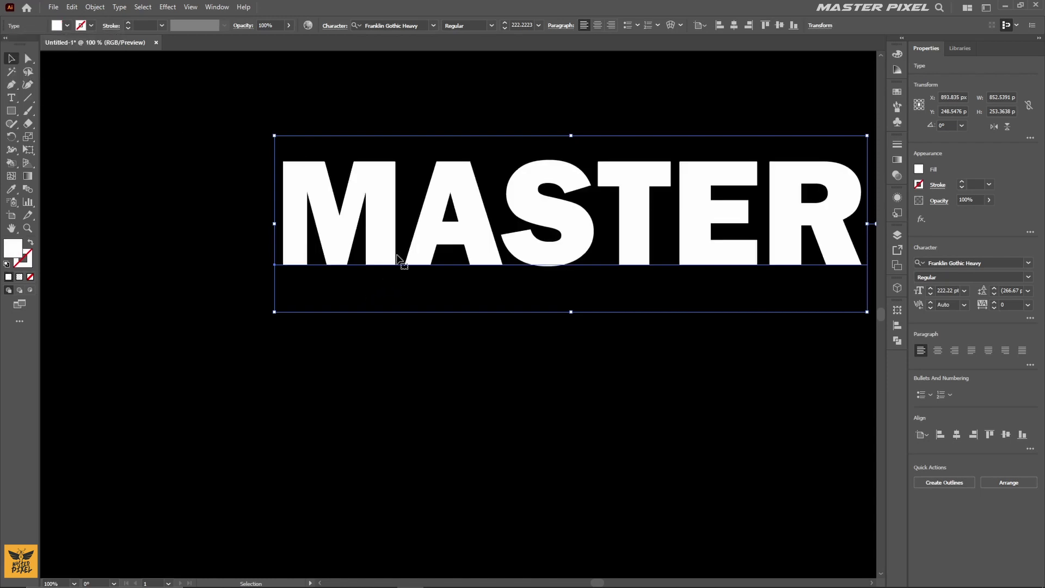
- Move MASTER lower-left, convert it to outlines, and duplicate it 74 px straight up
mouse_move(426, 226)
left_mouse_down()
mouse_move(342, 312)
mouse_move(318, 305)
left_mouse_up()
right_click(319, 305)
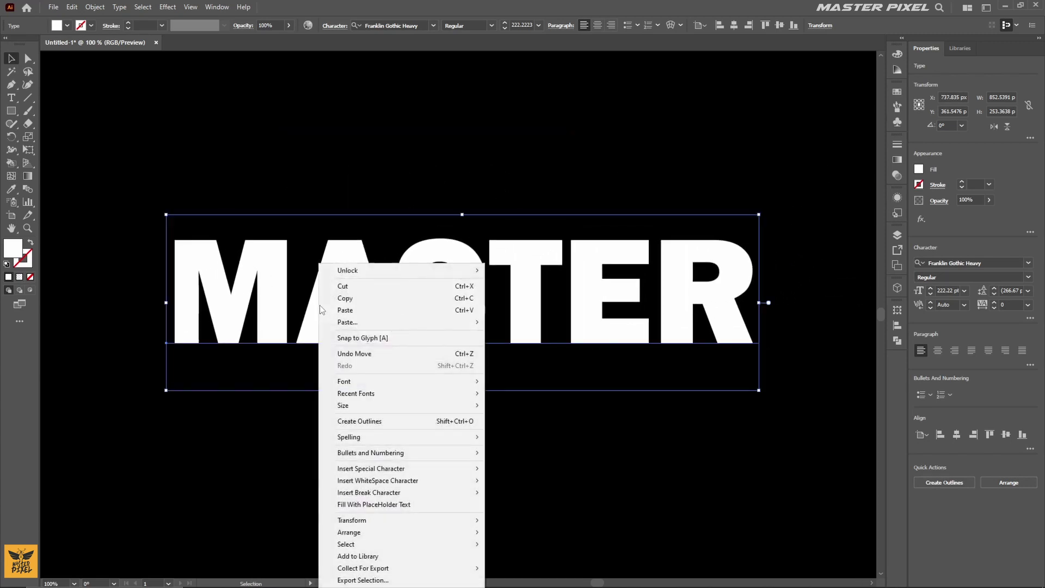
left_click(367, 420)
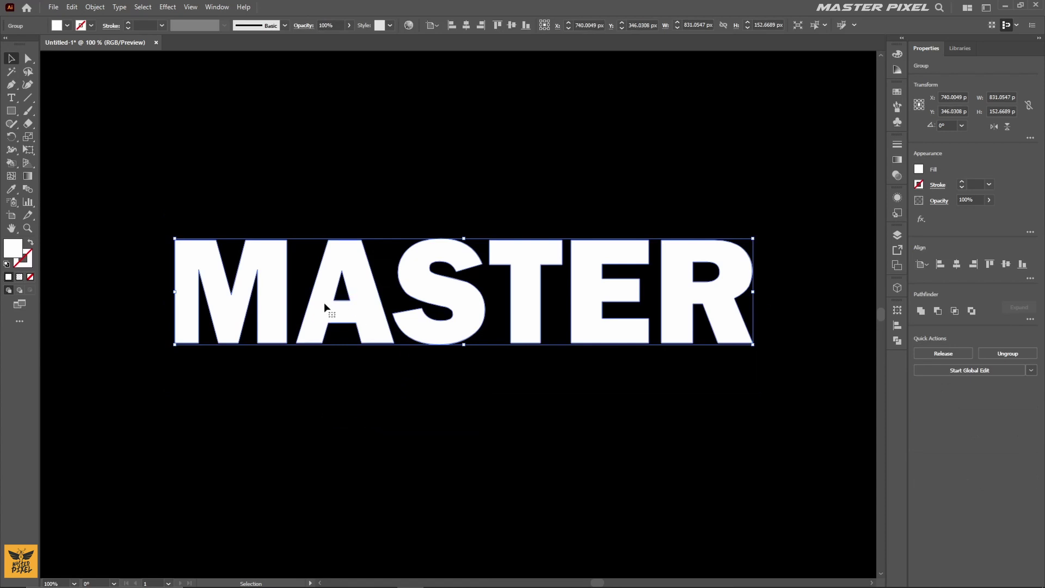
left_click_drag(324, 302, 328, 274)
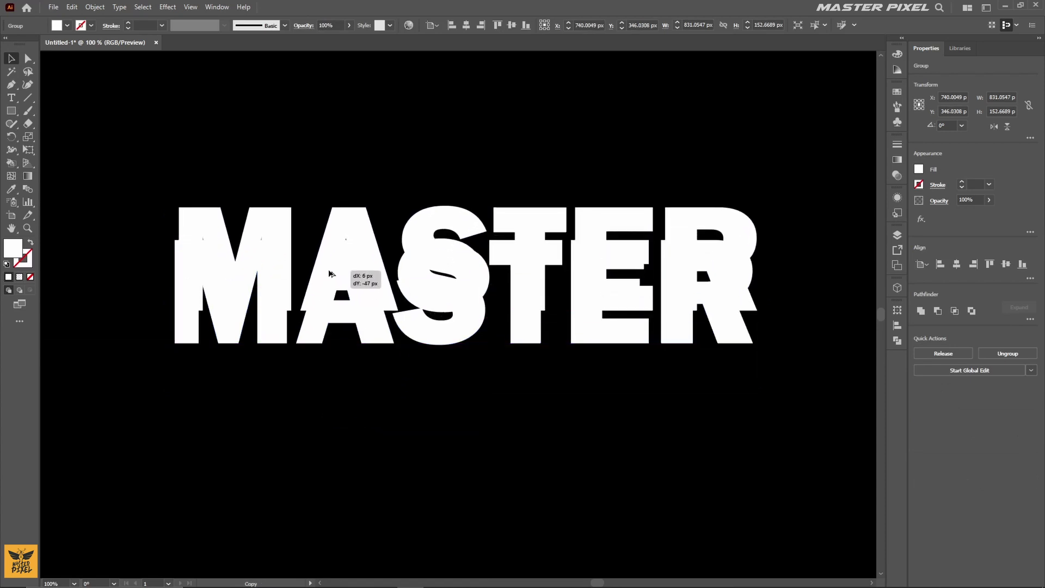
left_click_drag(329, 274, 325, 252)
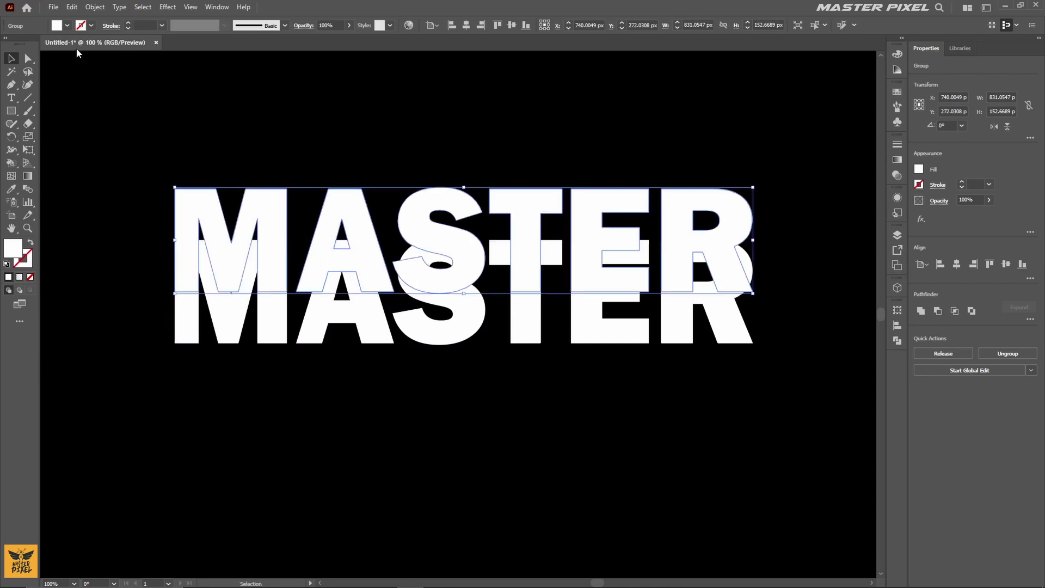
- Swap the upper copy's white fill to a stroke and thicken it to 4 pt
left_click(32, 244)
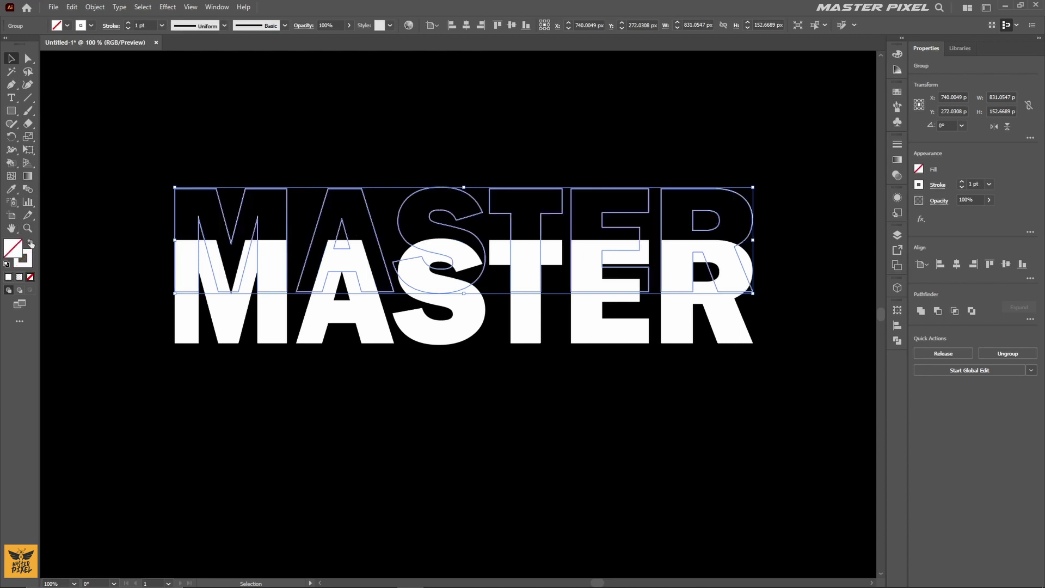
left_click(128, 22)
left_click(128, 21)
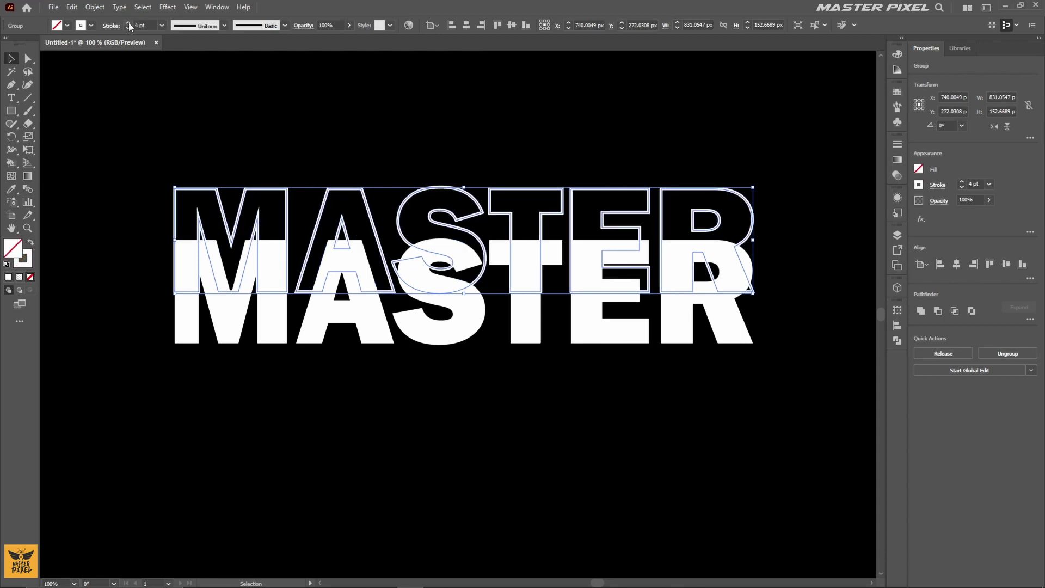
- Expand the upper copy's stroke into filled shapes with Object > Expand
left_click(95, 6)
left_click(105, 147)
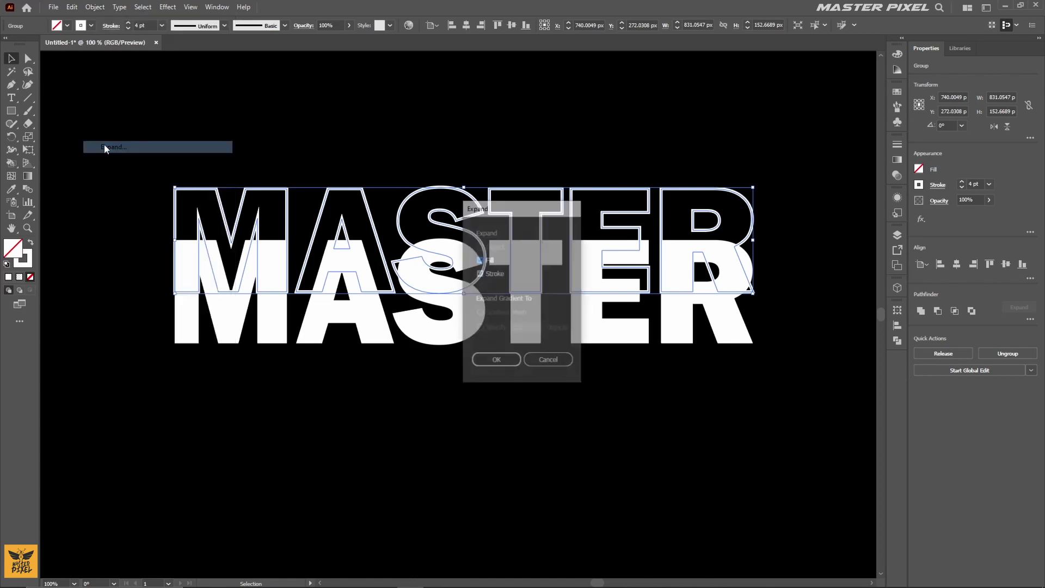
left_click(480, 362)
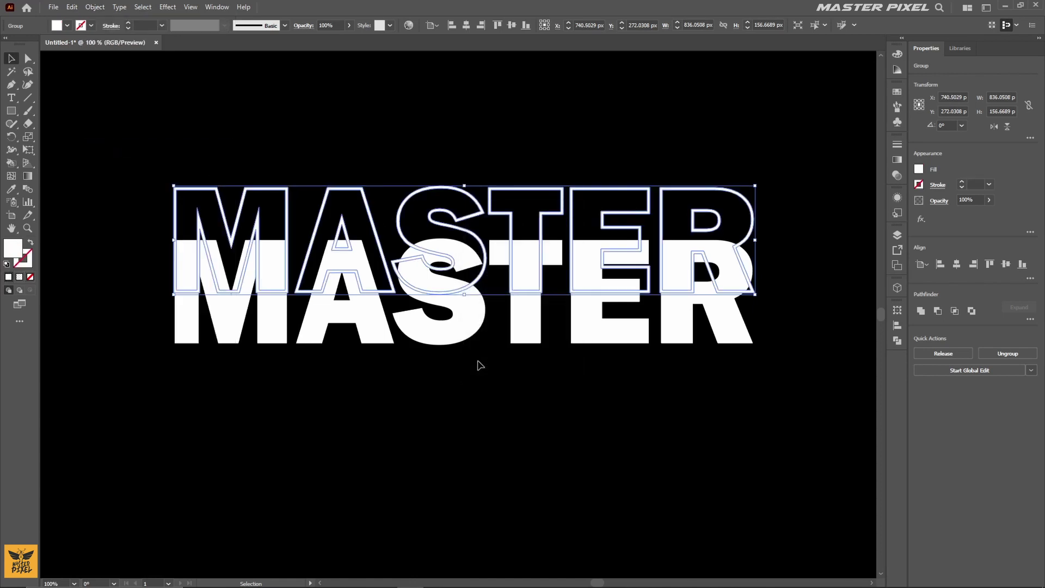
- Apply a linear gradient to the upper copy with a low-opacity white end stop
left_click(896, 160)
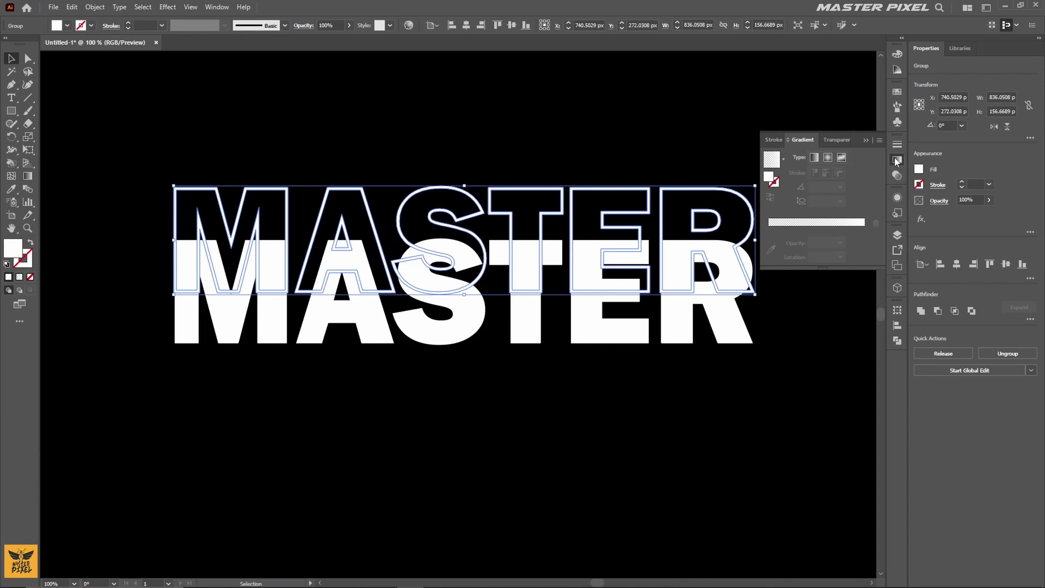
left_click(784, 161)
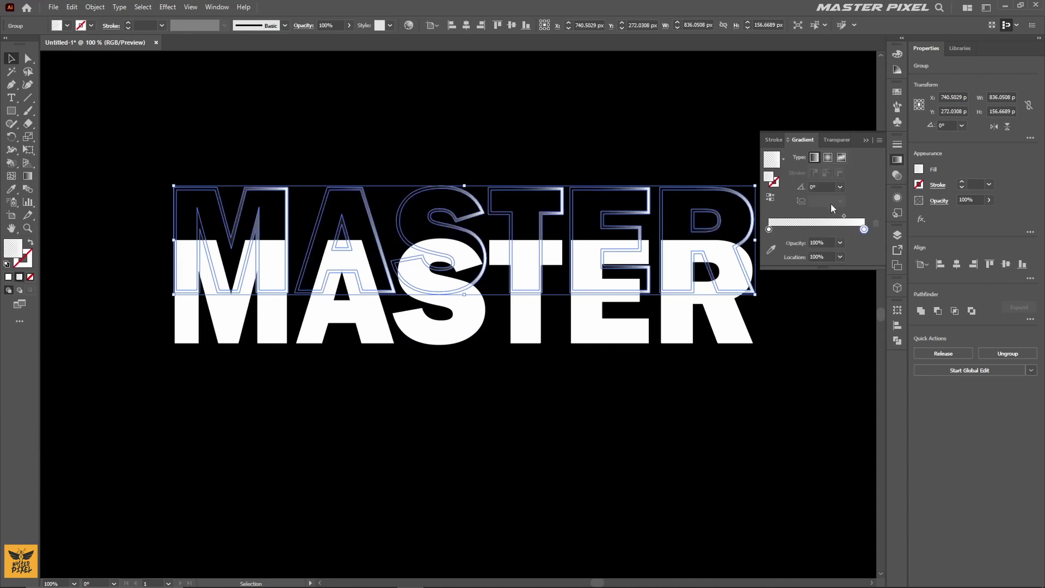
double_click(864, 230)
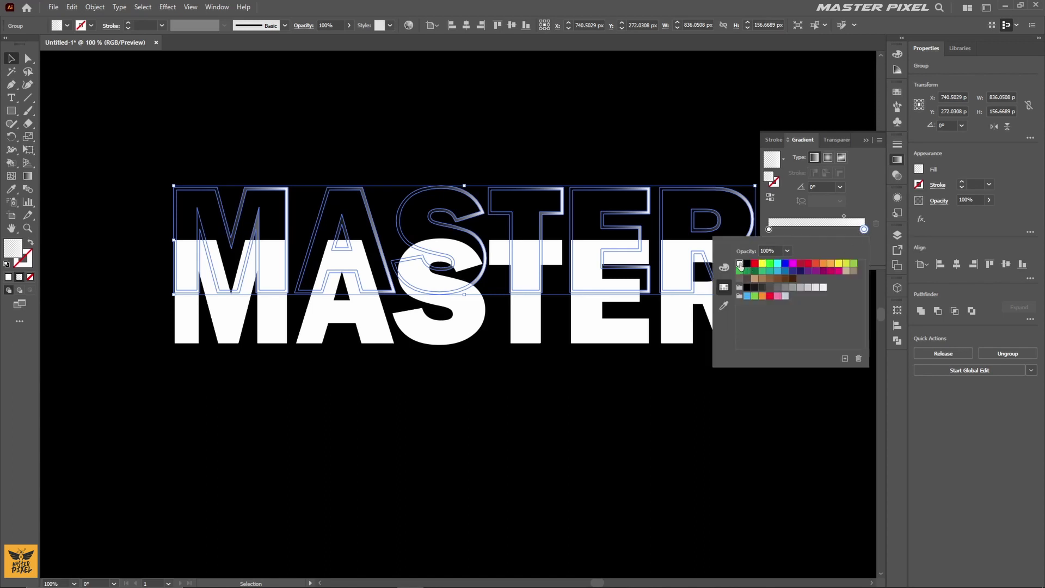
left_click(767, 407)
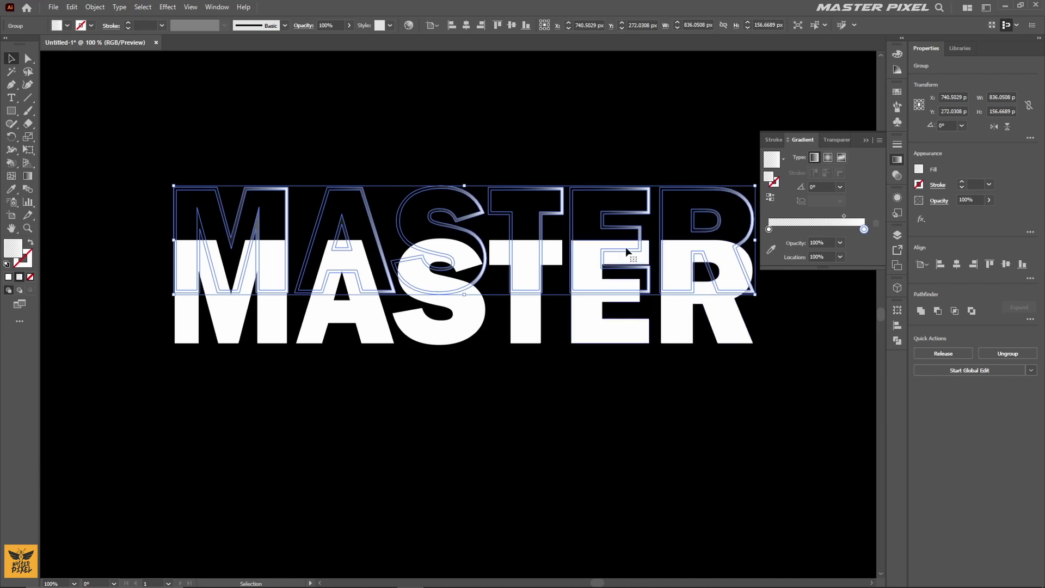
- Drag one vertical gradient across all the upper letters and adjust its midpoint
left_click(27, 175)
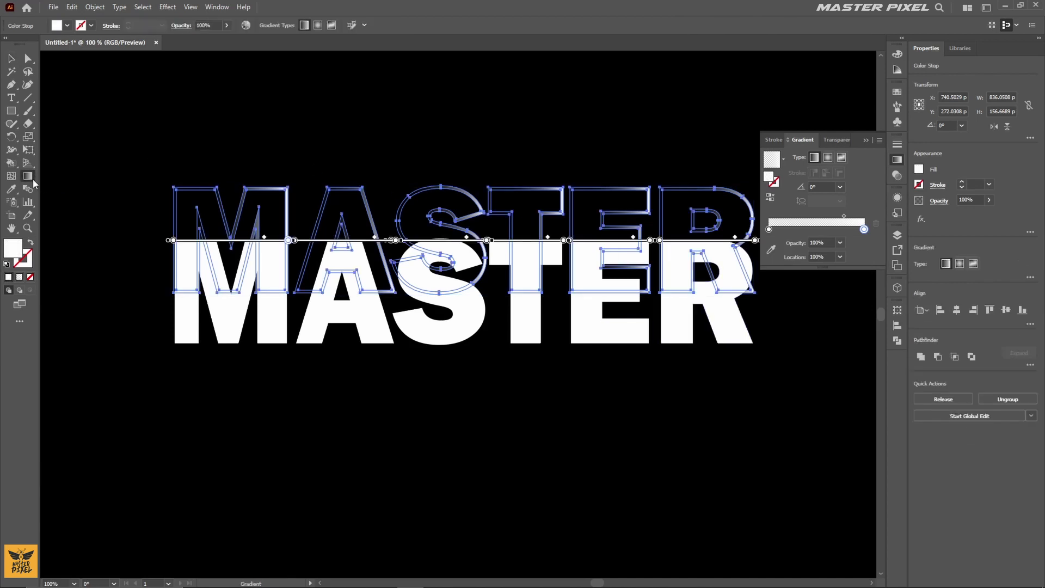
left_click_drag(397, 177, 395, 211)
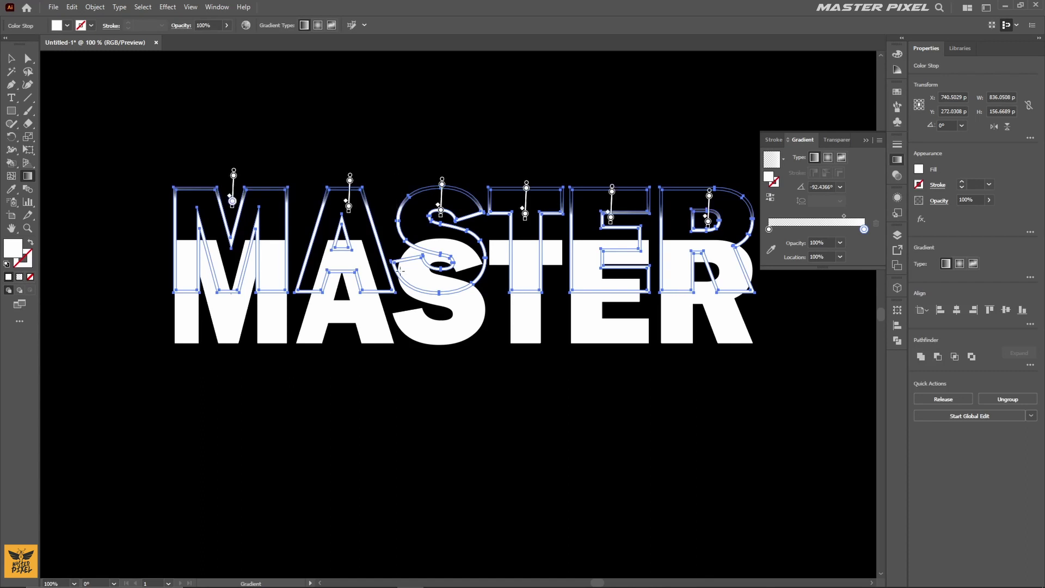
mouse_move(402, 301)
left_mouse_down()
mouse_move(409, 197)
mouse_move(408, 213)
left_mouse_up()
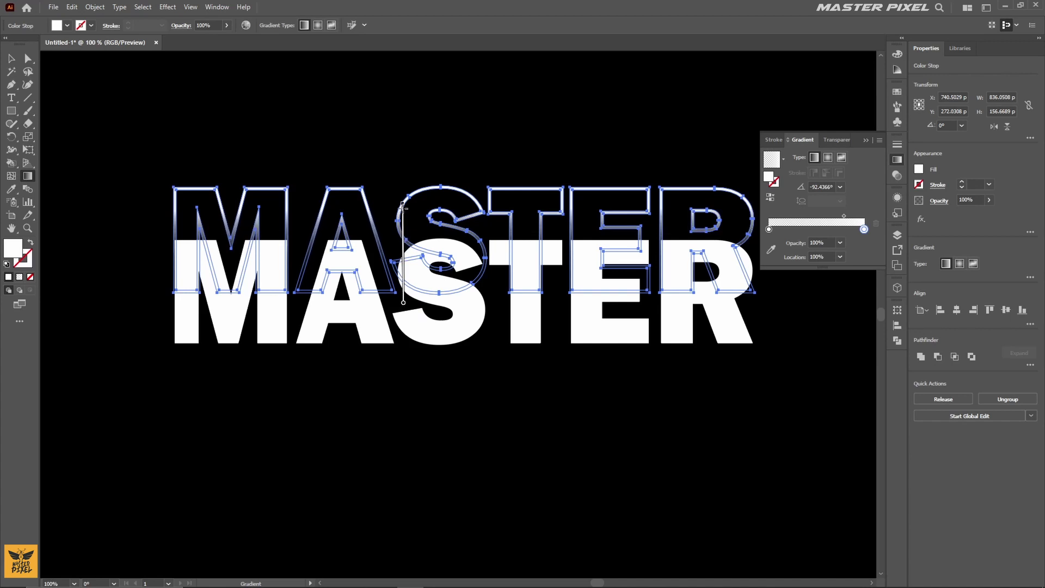
mouse_move(407, 212)
left_mouse_down()
mouse_move(404, 190)
mouse_move(402, 214)
left_mouse_up()
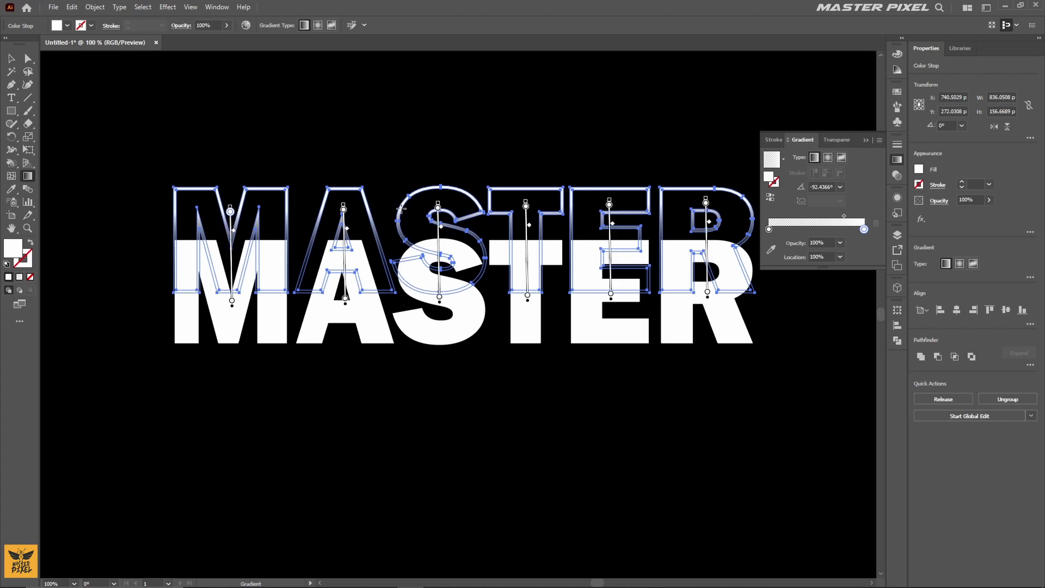
left_click(843, 217)
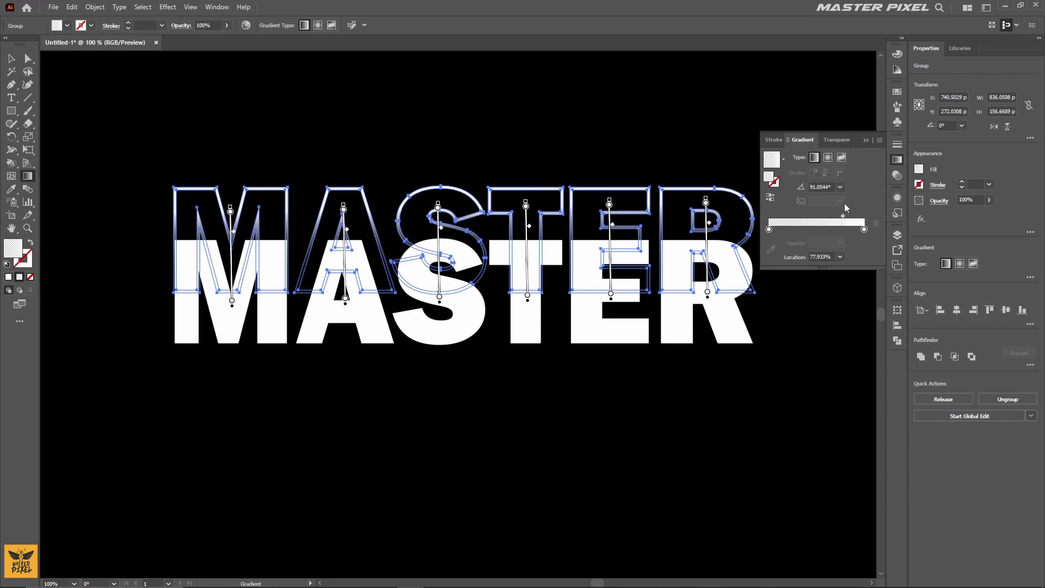
left_click(865, 140)
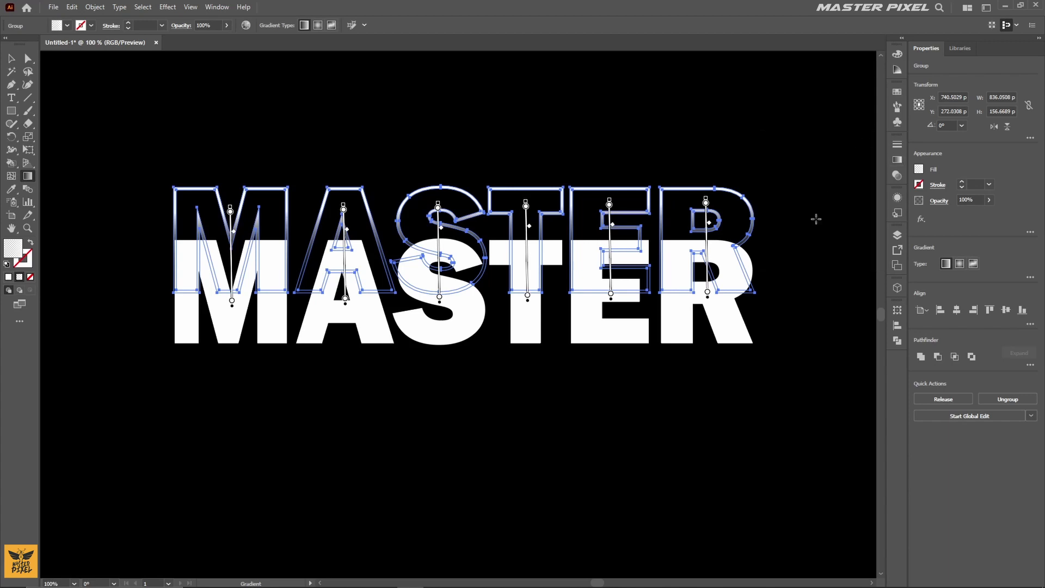
left_click(11, 58)
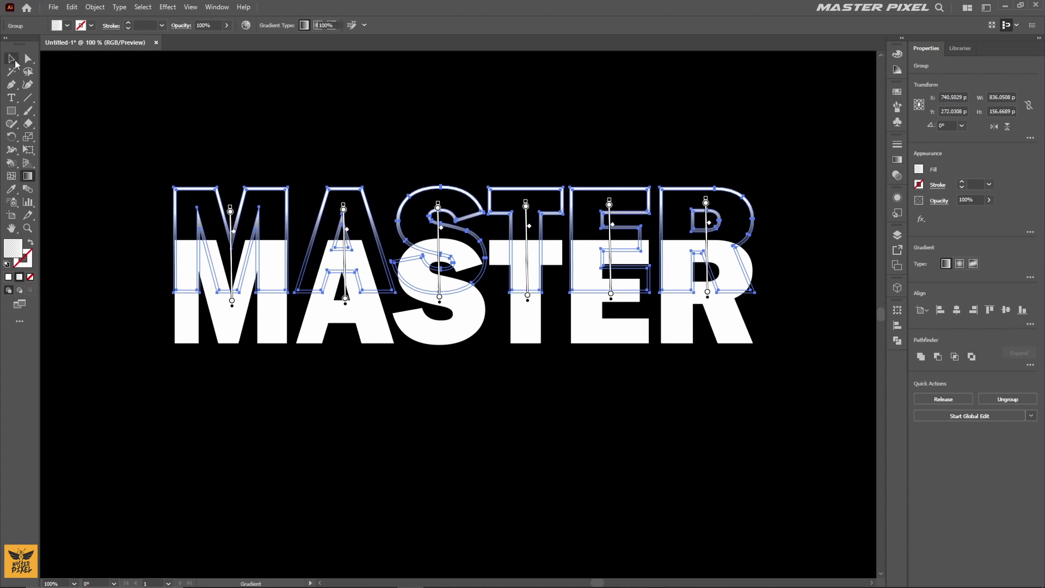
- Duplicate the outlined MASTER further up and stretch one vertical gradient across it
left_click(101, 179)
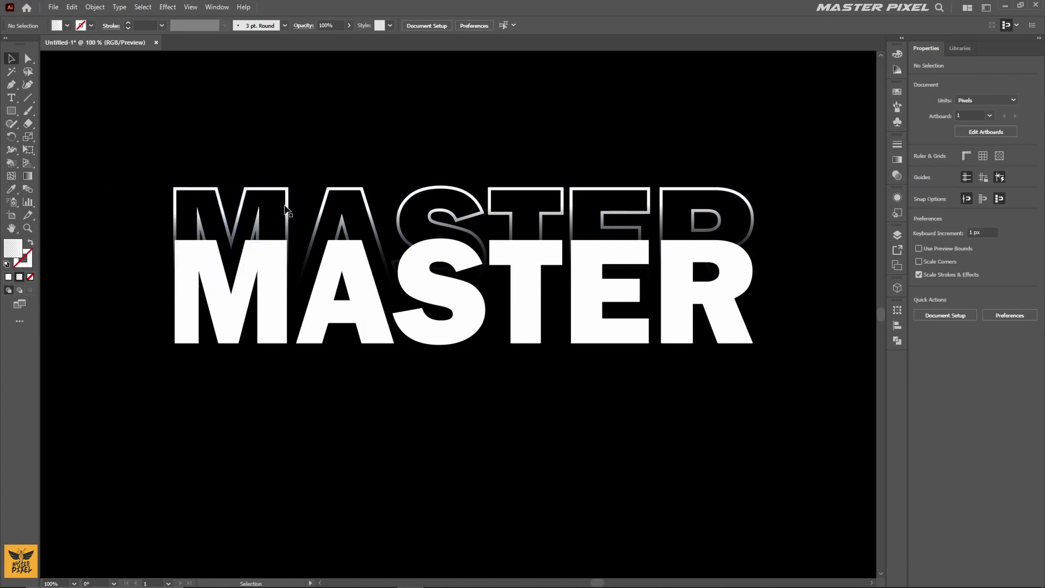
left_click_drag(288, 209, 285, 168)
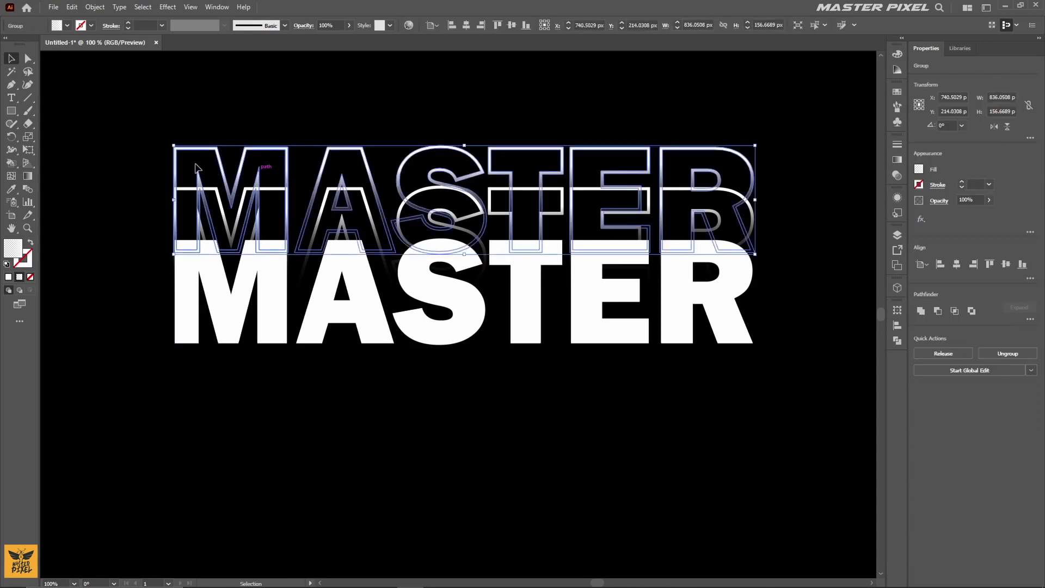
left_click(27, 176)
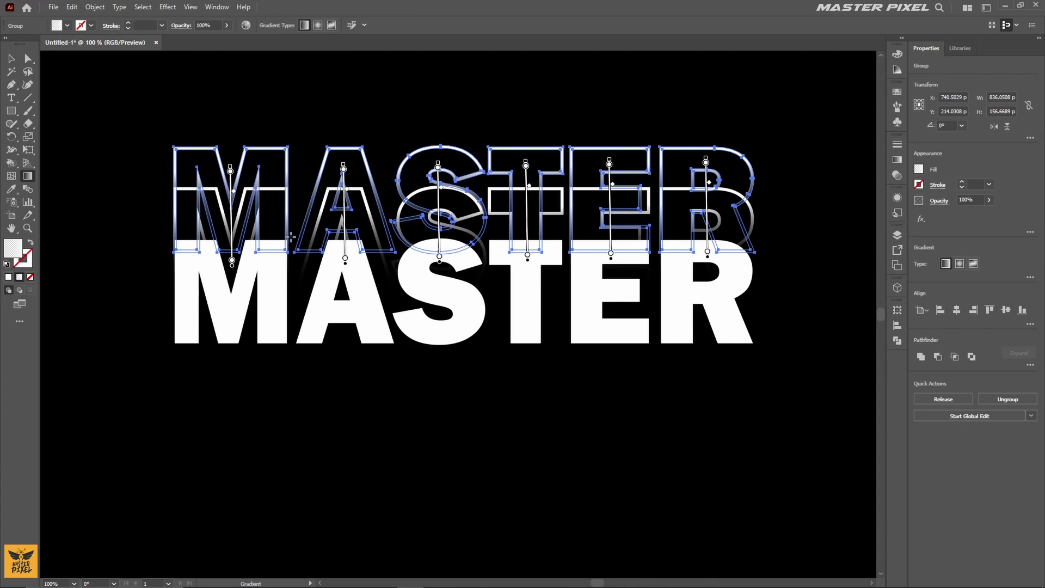
left_click_drag(168, 258, 166, 163)
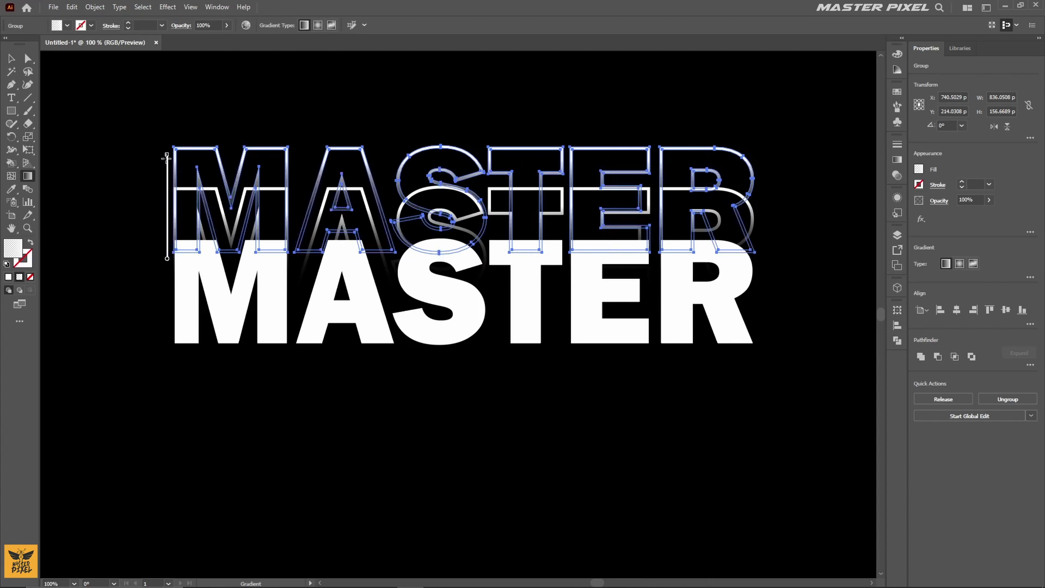
left_click_drag(166, 162, 166, 149)
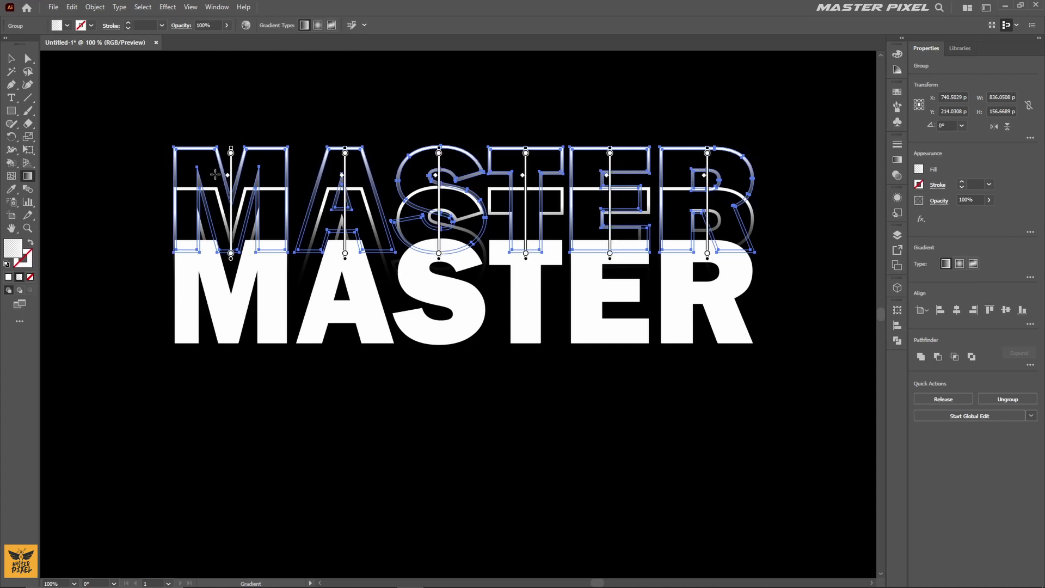
- Move the gradient fade midpoint to 86.3128%
left_click(898, 161)
left_click_drag(844, 219, 853, 218)
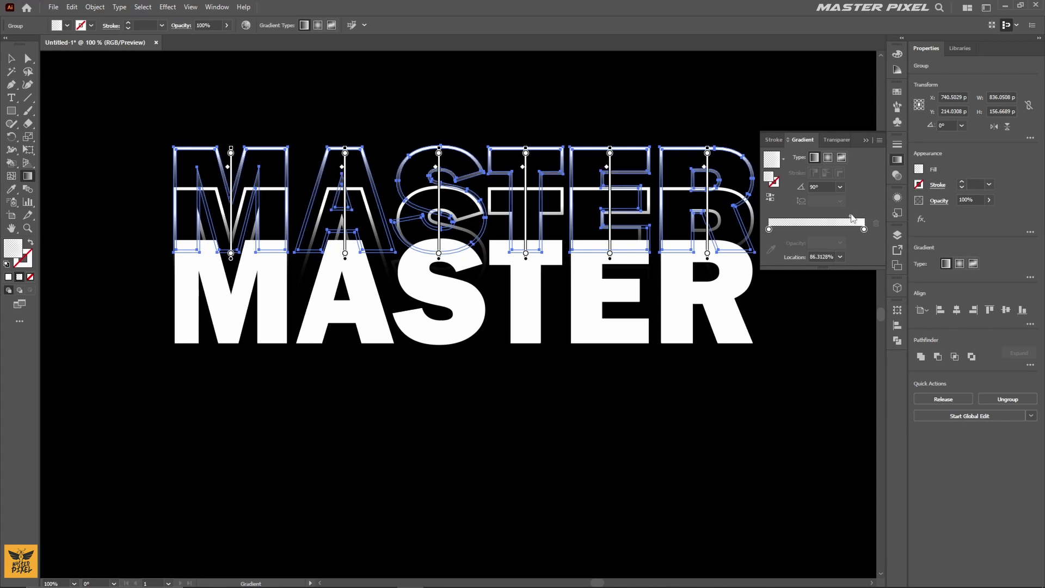
left_click(867, 142)
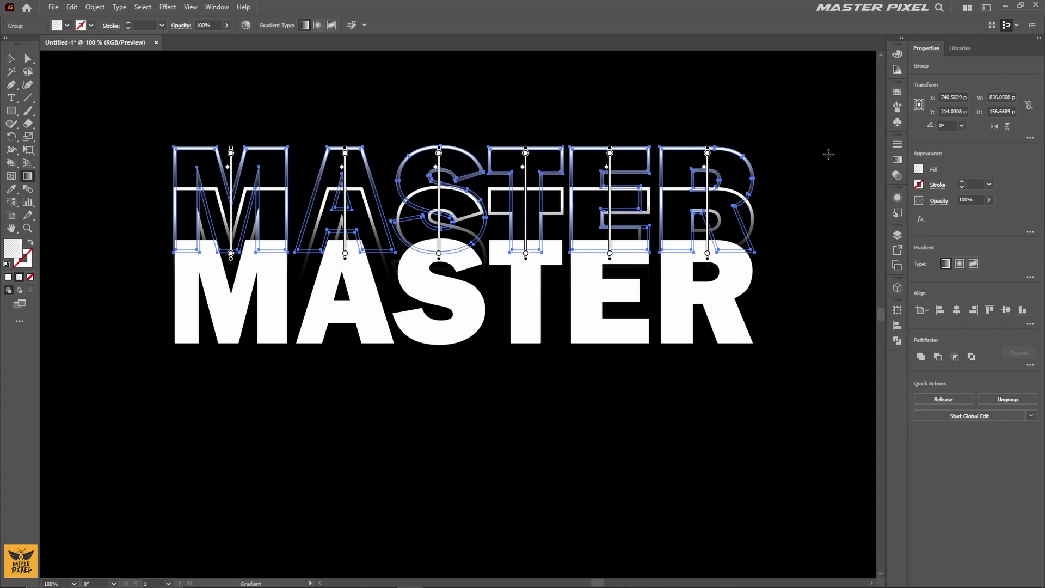
- Select the solid MASTER word and drop a copy straight below it
key("v")
left_click(107, 117)
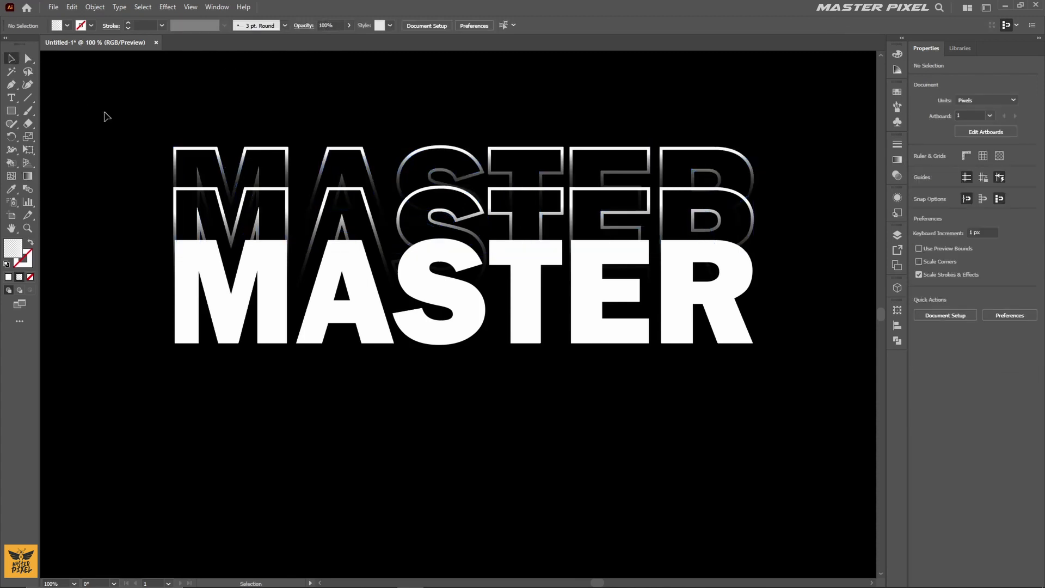
left_click(226, 304)
left_click_drag(226, 303, 224, 351)
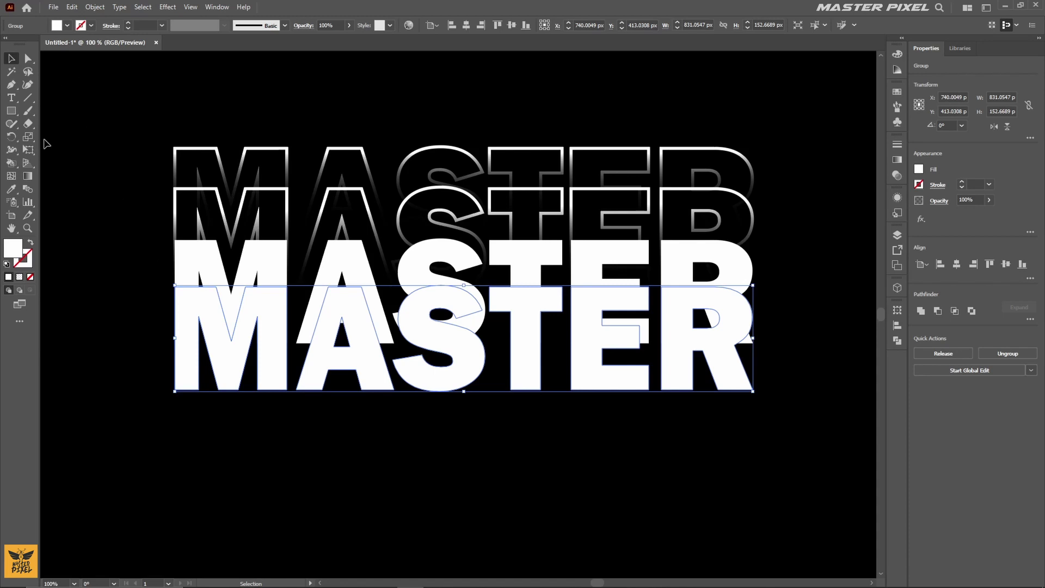
- Make the lower copy a 5 pt white outline and begin expanding it into shapes
left_click(30, 243)
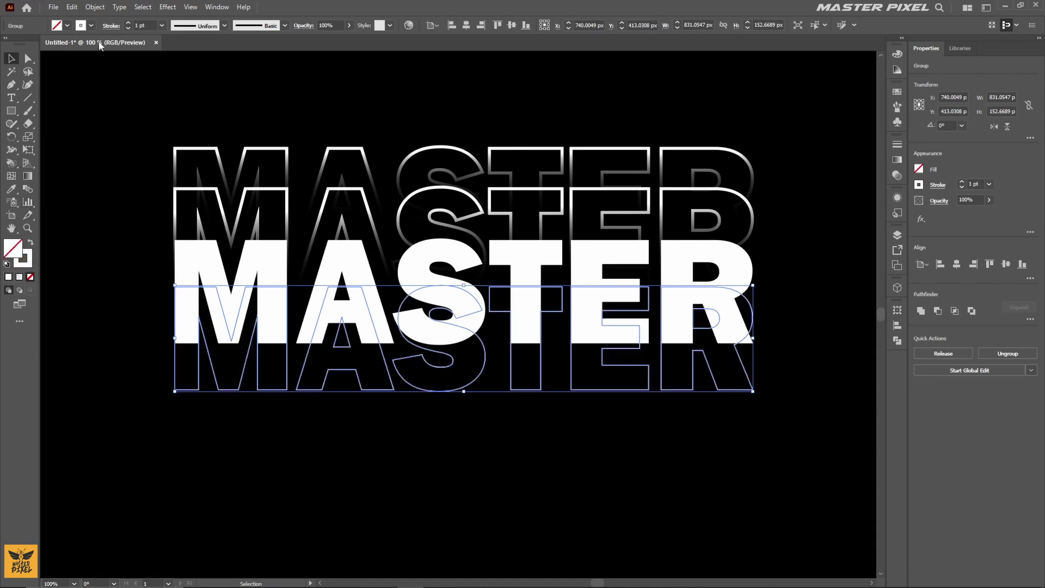
left_click(129, 23)
left_click(129, 22)
left_click(128, 22)
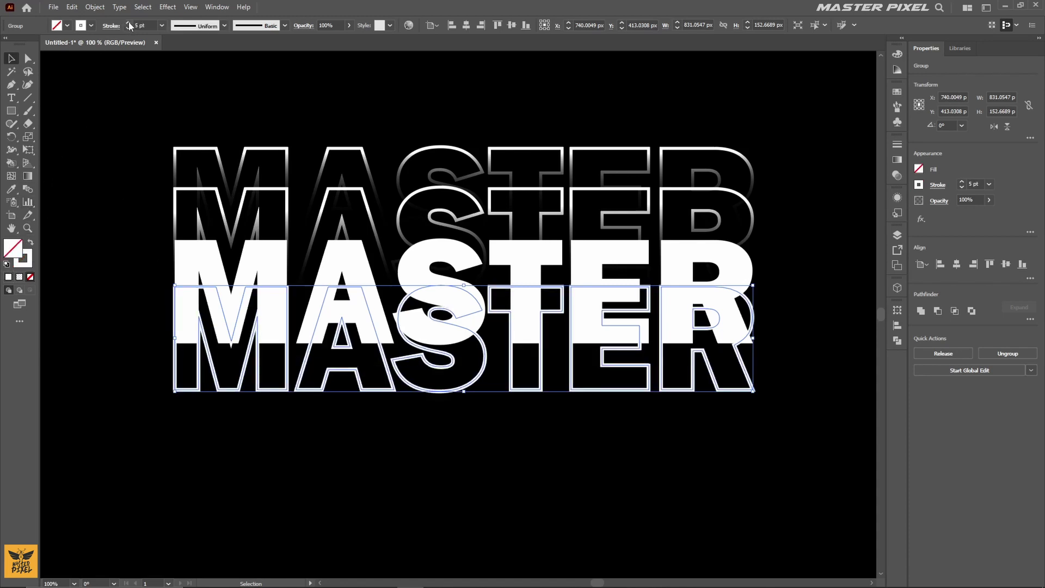
left_click(95, 7)
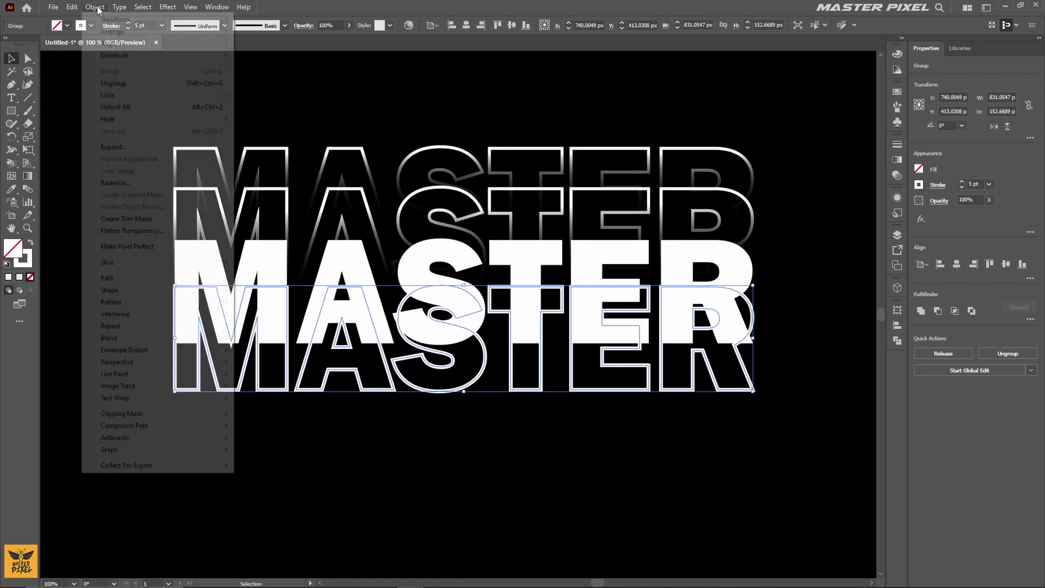
left_click(113, 147)
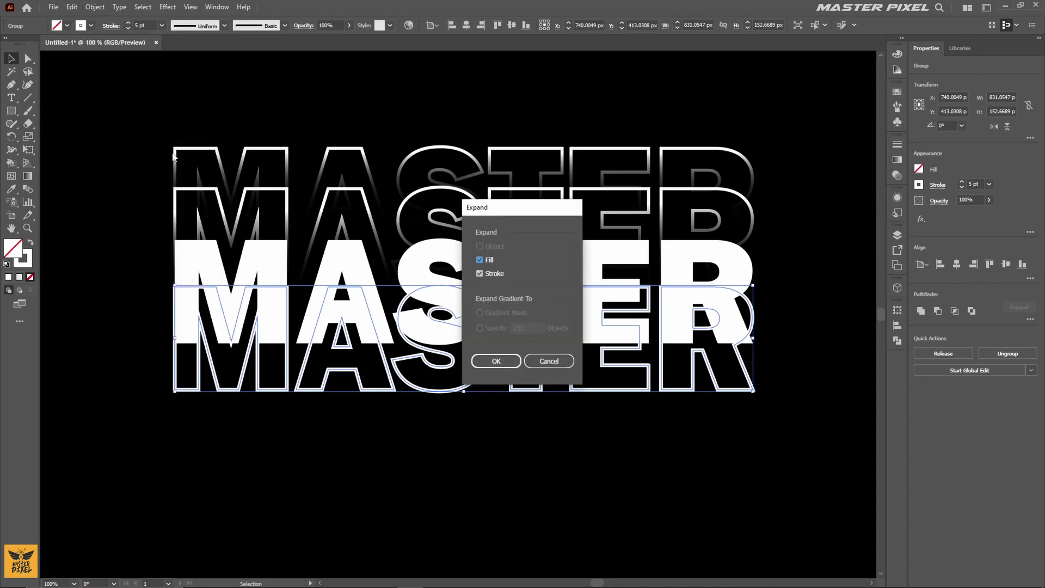
- Expand the lower copy's fill and stroke, then apply a top-to-bottom vertical gradient to it
left_click(496, 361)
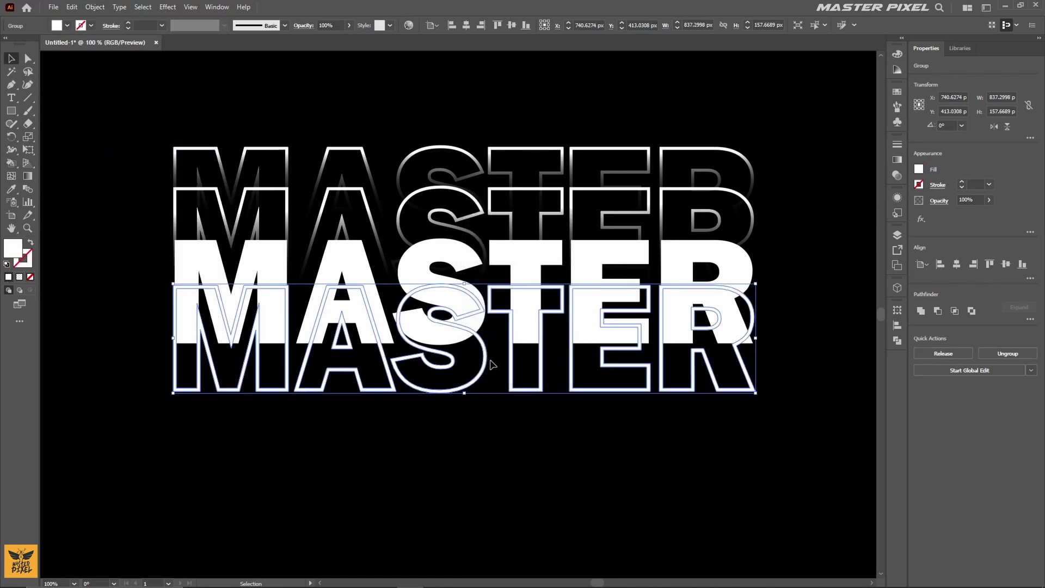
left_click(898, 159)
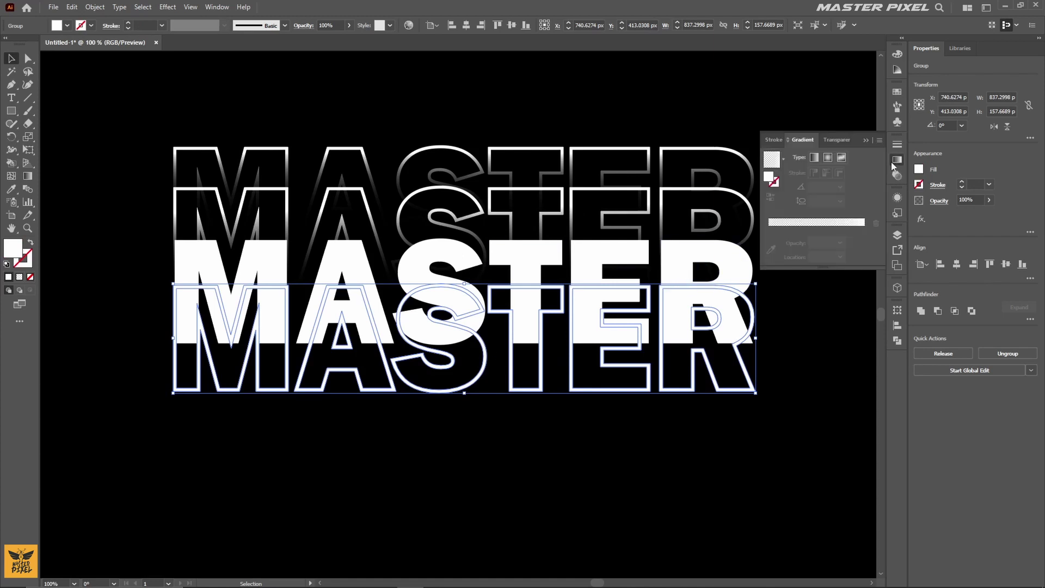
left_click(772, 161)
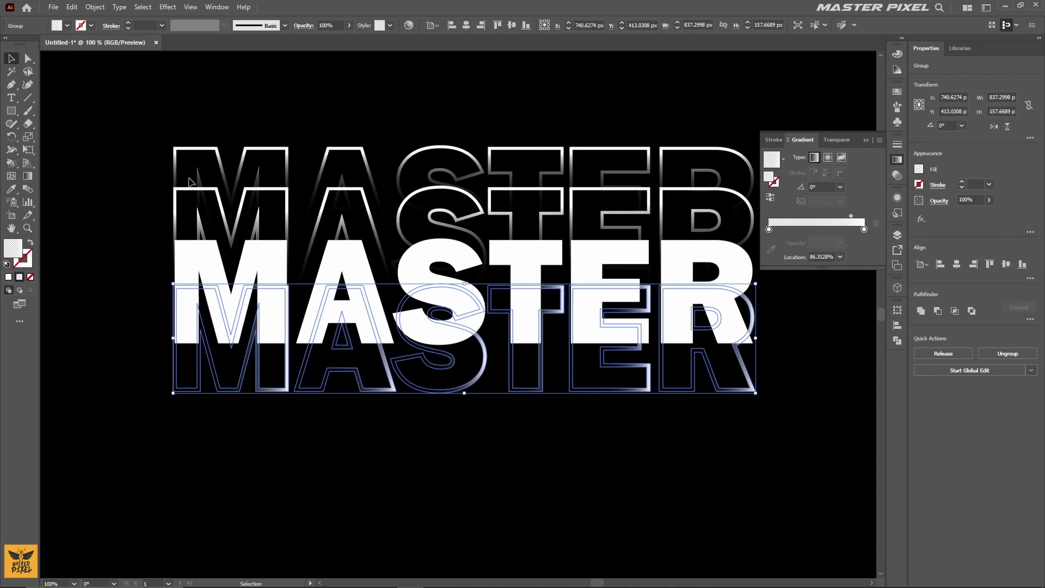
left_click(27, 175)
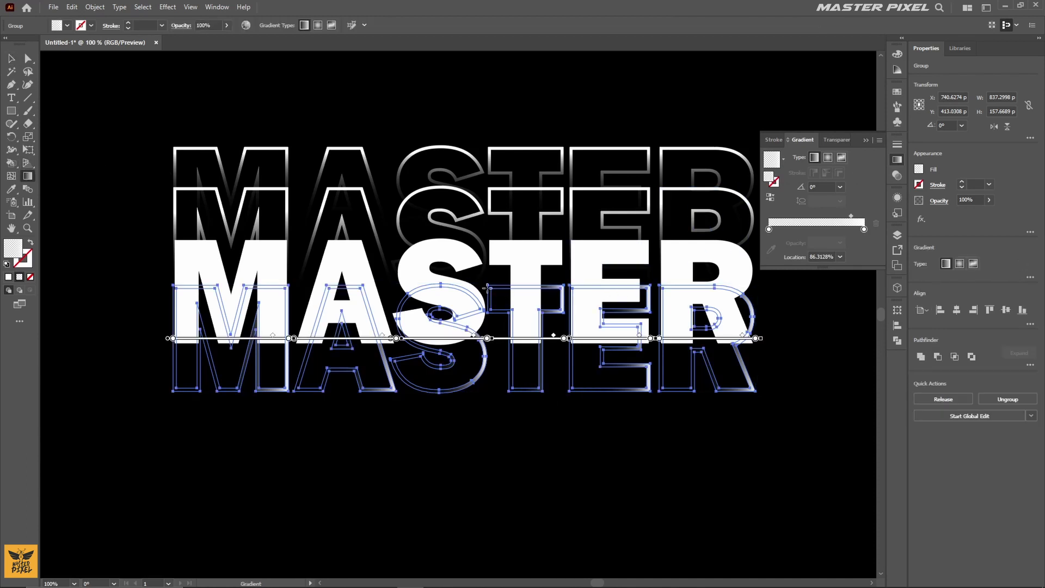
left_click_drag(492, 279, 494, 381)
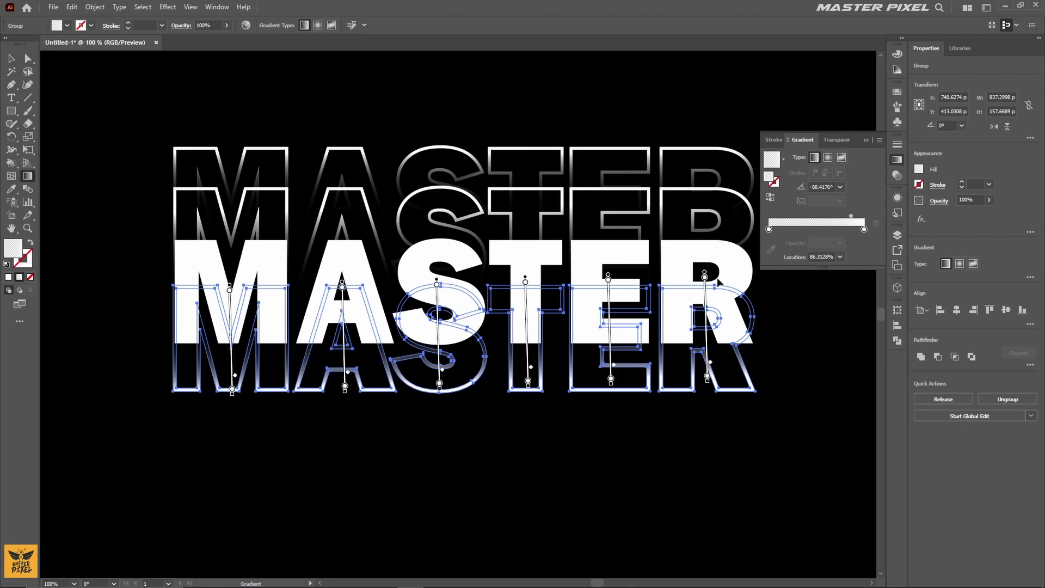
left_click(864, 141)
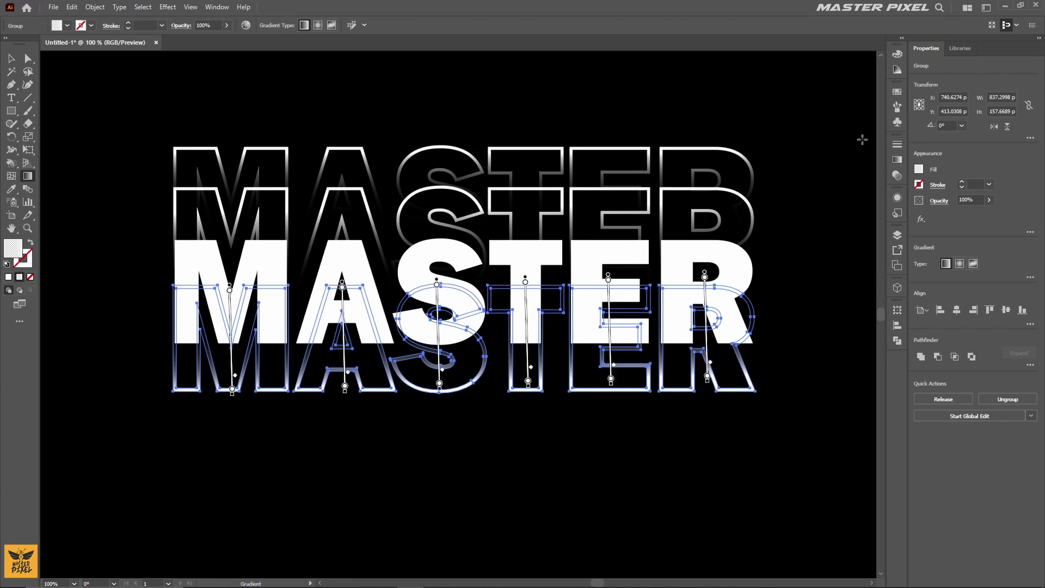
- Duplicate the lower outlined MASTER and place the copy further down
left_click(10, 60)
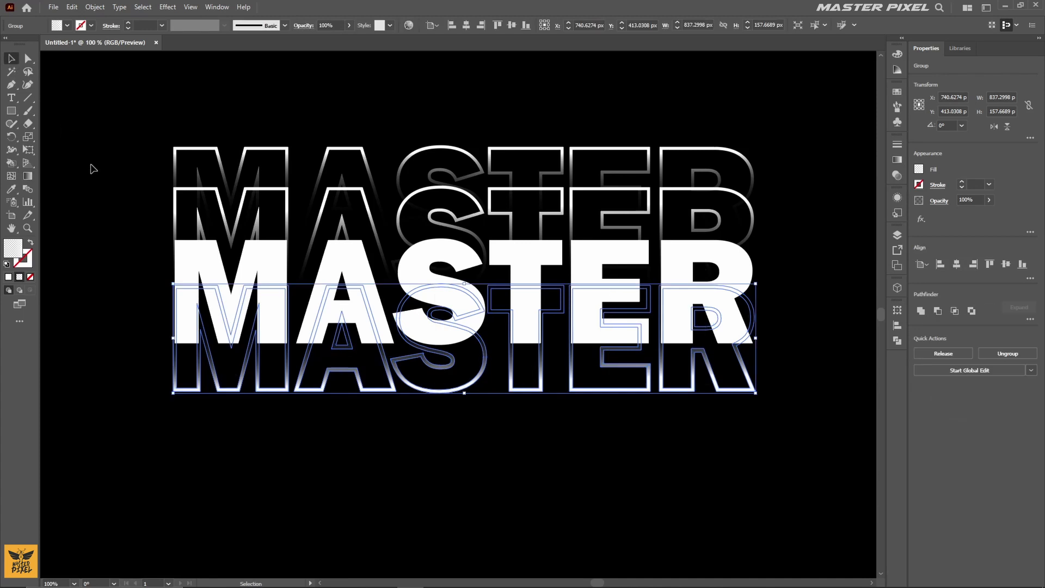
left_click(90, 168)
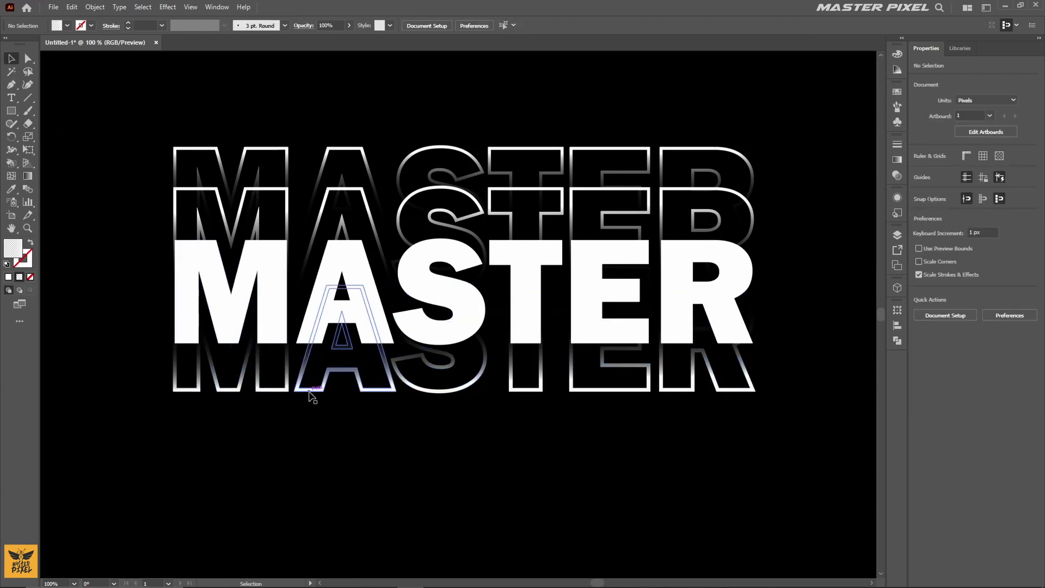
left_click_drag(309, 394, 308, 421)
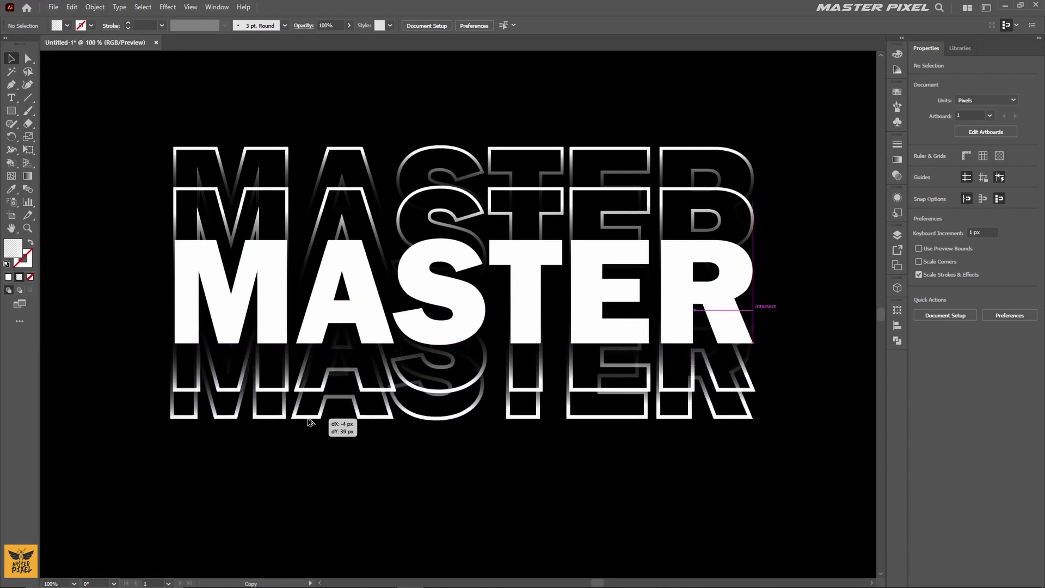
left_click_drag(308, 421, 312, 429)
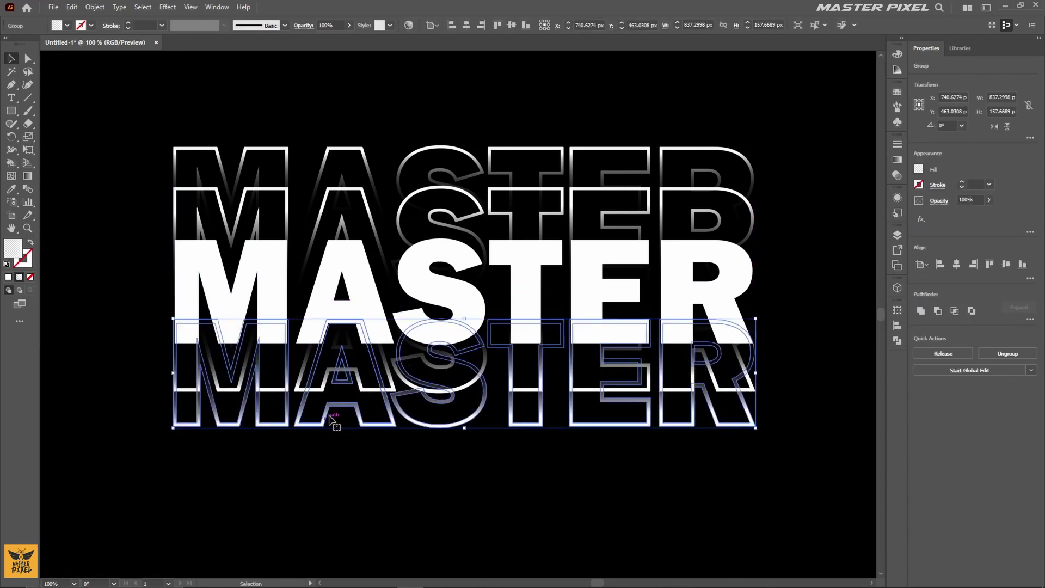
- Run one vertical fade gradient across the whole bottom copy, then deselect
left_click(28, 177)
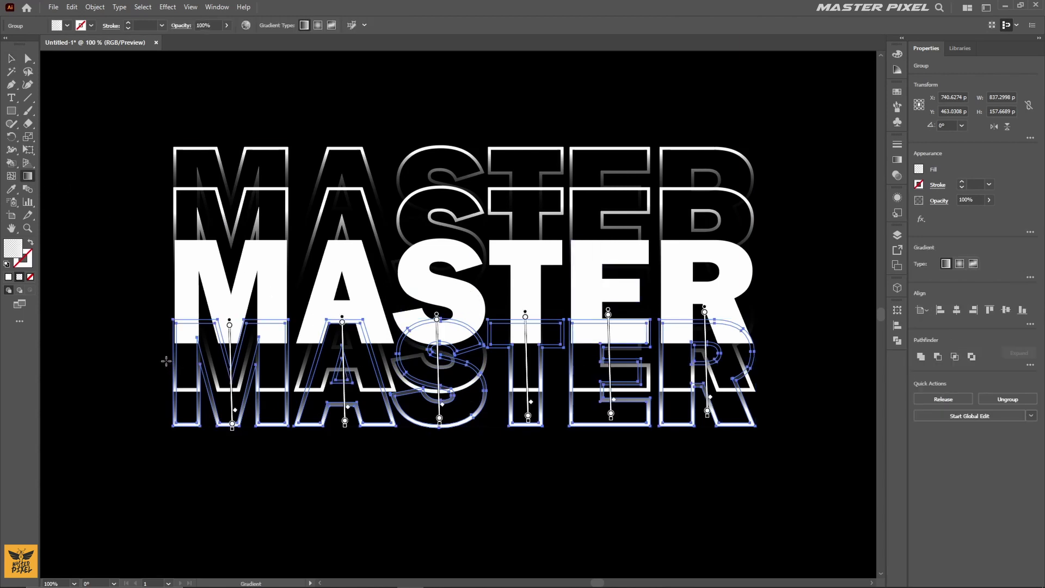
left_click_drag(164, 318, 163, 425)
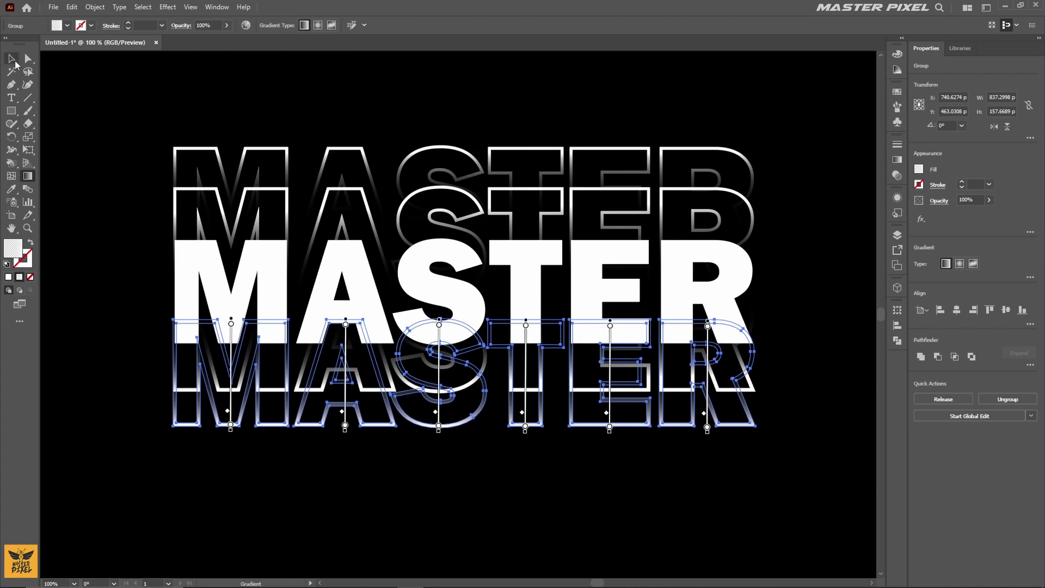
left_click(14, 60)
left_click(85, 215)
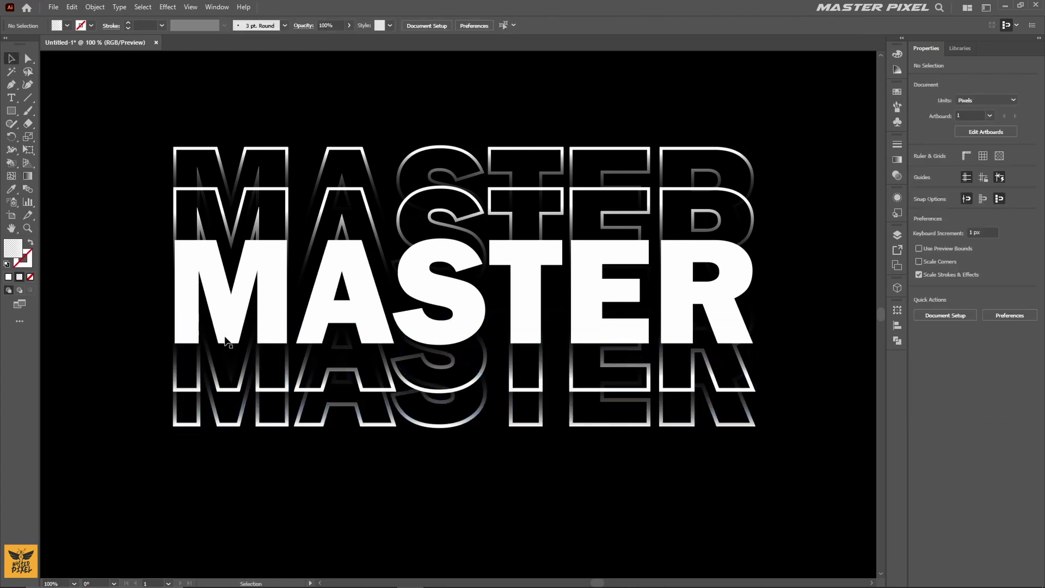
- Select the first lower outlined copy and drag its fade midpoint to 62.2905%
left_click(422, 391)
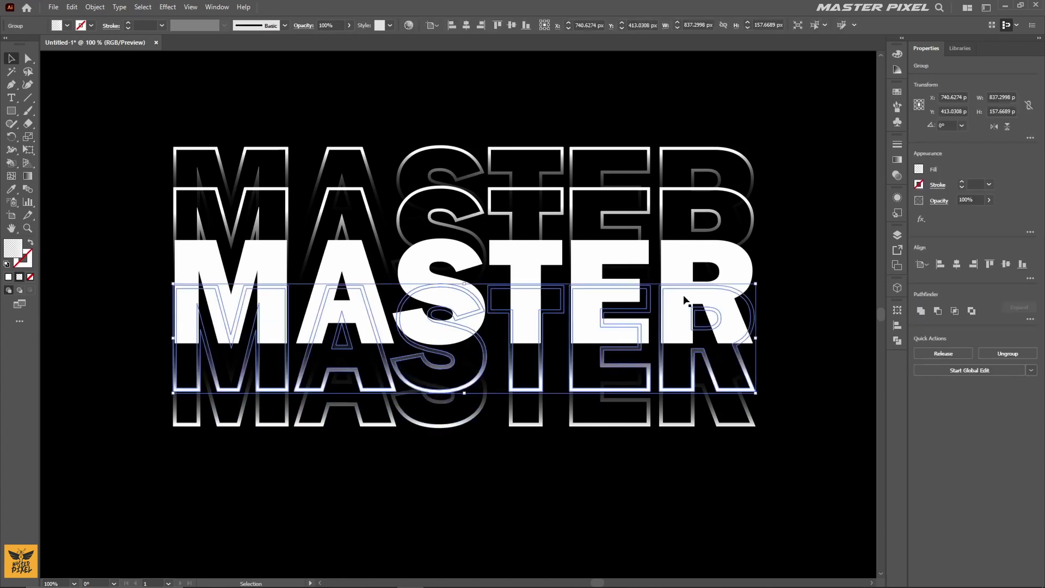
left_click(897, 160)
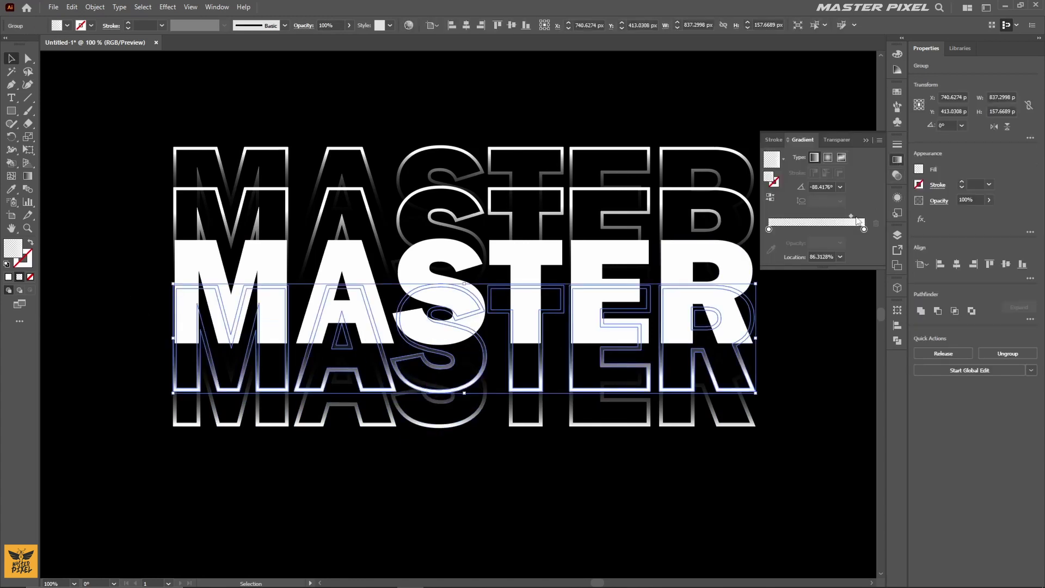
left_click_drag(850, 217, 815, 221)
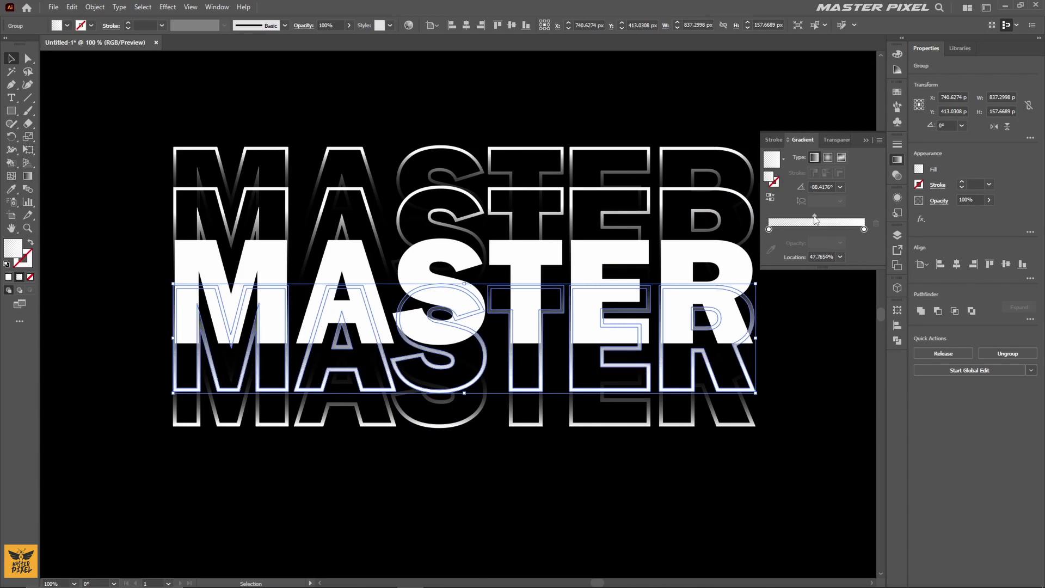
left_click_drag(815, 219, 821, 219)
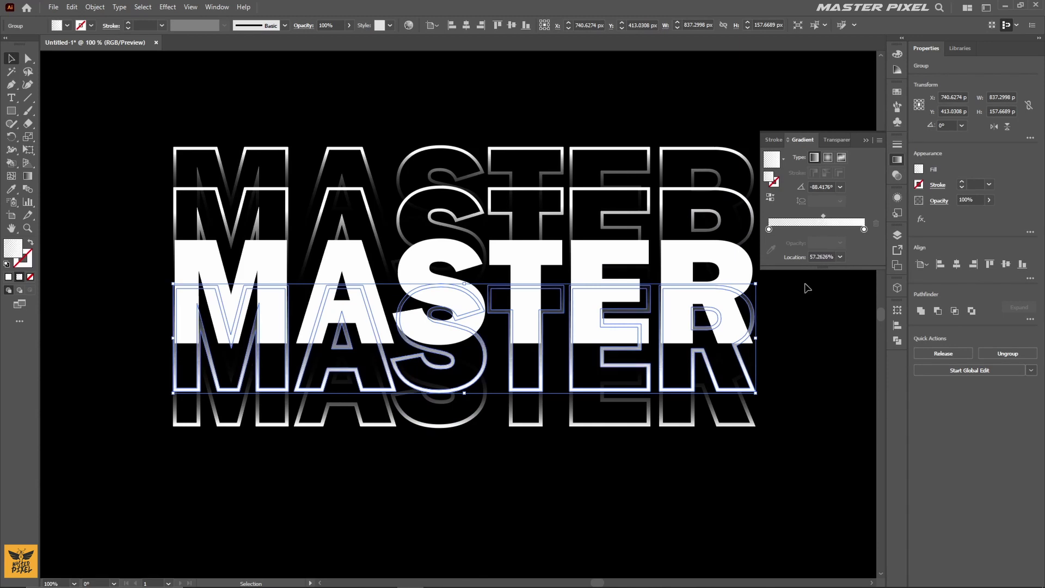
left_click(806, 326)
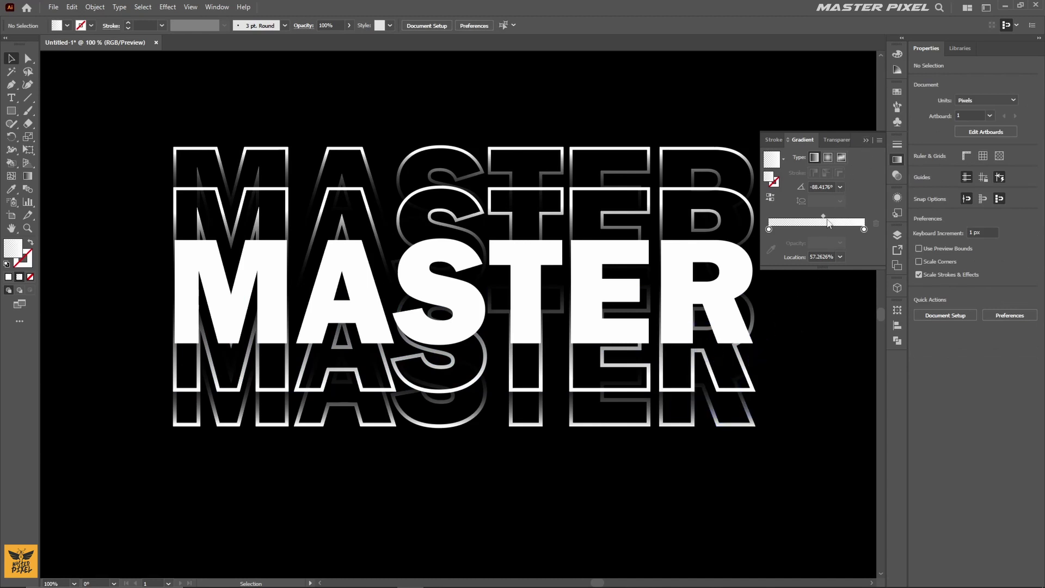
left_click_drag(825, 219, 830, 219)
left_click(754, 338)
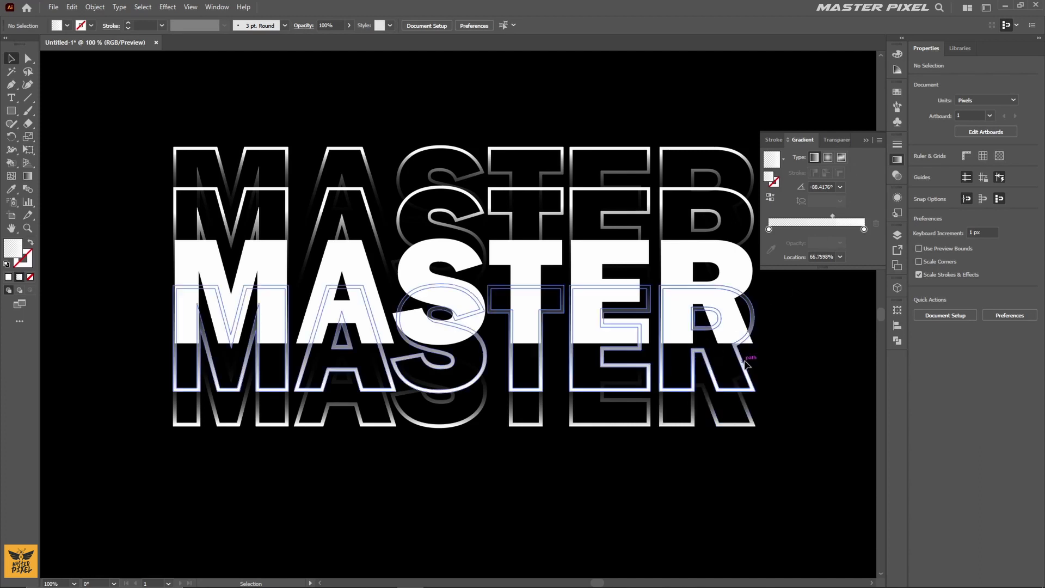
left_click_drag(824, 218, 834, 221)
left_click(867, 141)
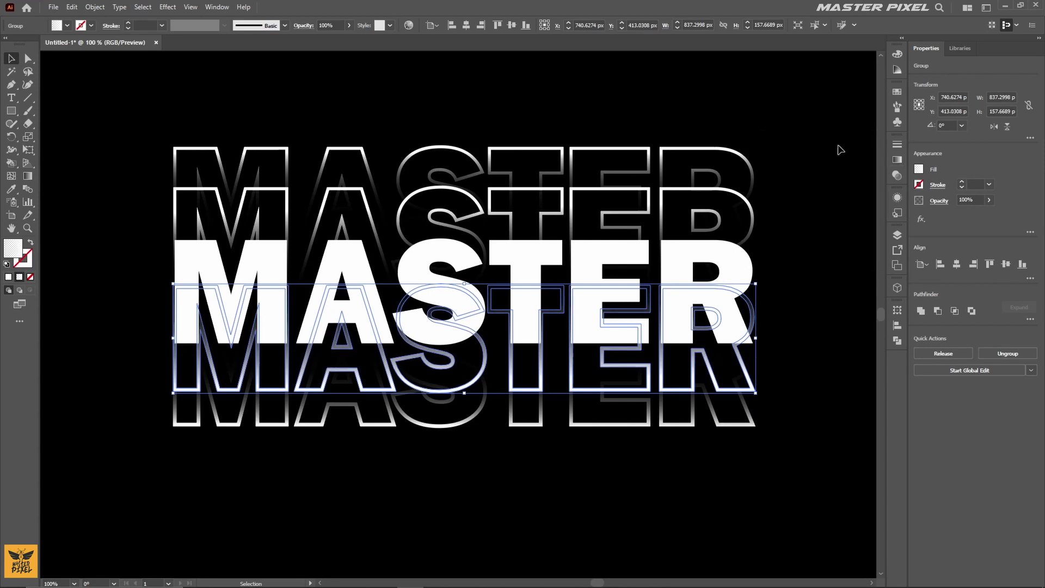